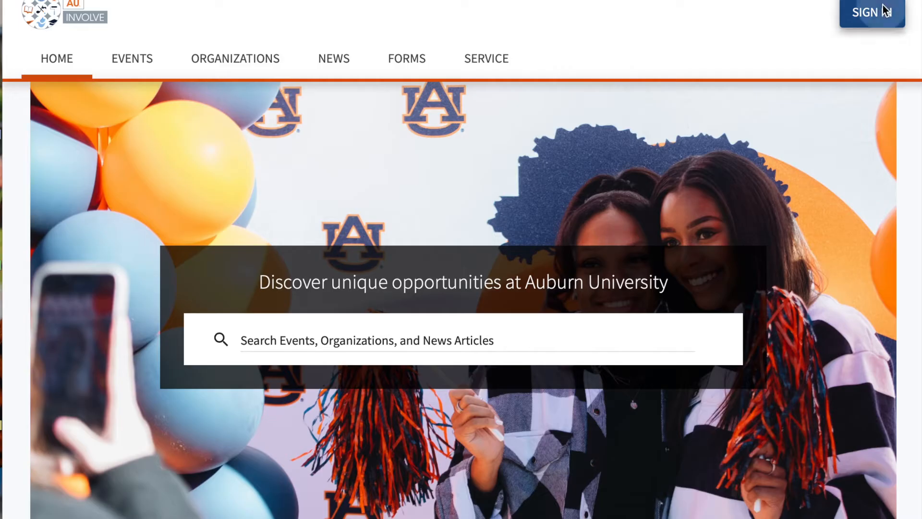
Sign in to AU Involve with the saved Auburn username and password
{"action": "left_click", "coordinate": [885, 12]}
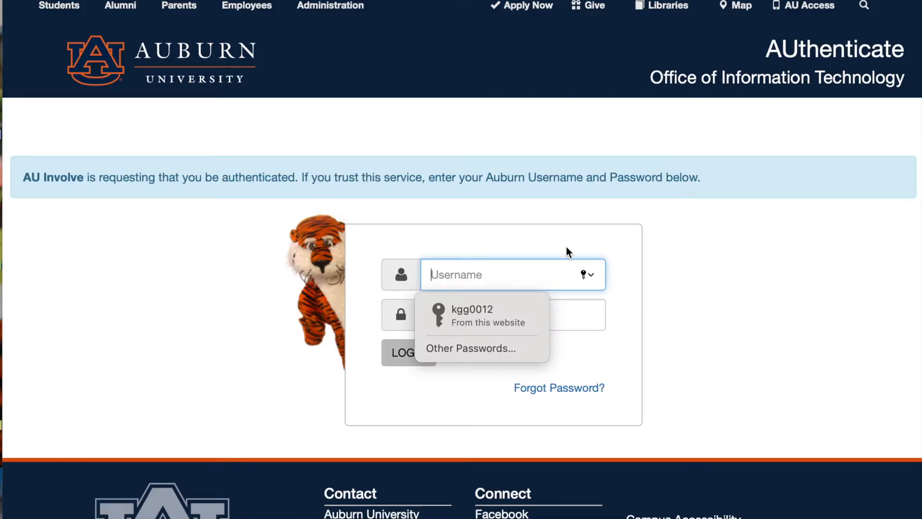
{"action": "left_click", "coordinate": [488, 309]}
{"action": "left_click", "coordinate": [406, 353]}
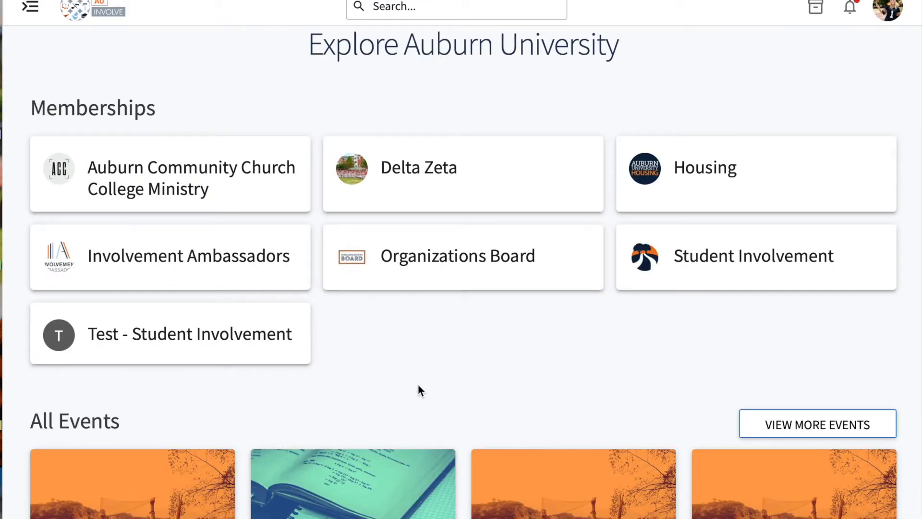
Open the event management page of the Involvement Ambassadors organization
{"action": "scroll", "coordinate": [418, 391], "scroll_direction": "down", "scroll_amount": 4}
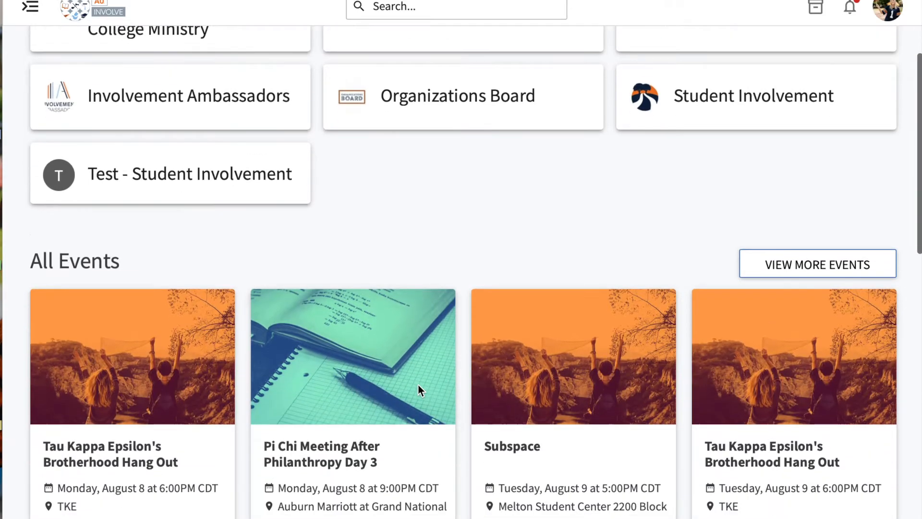
{"action": "scroll", "coordinate": [420, 391], "scroll_direction": "down", "scroll_amount": 10}
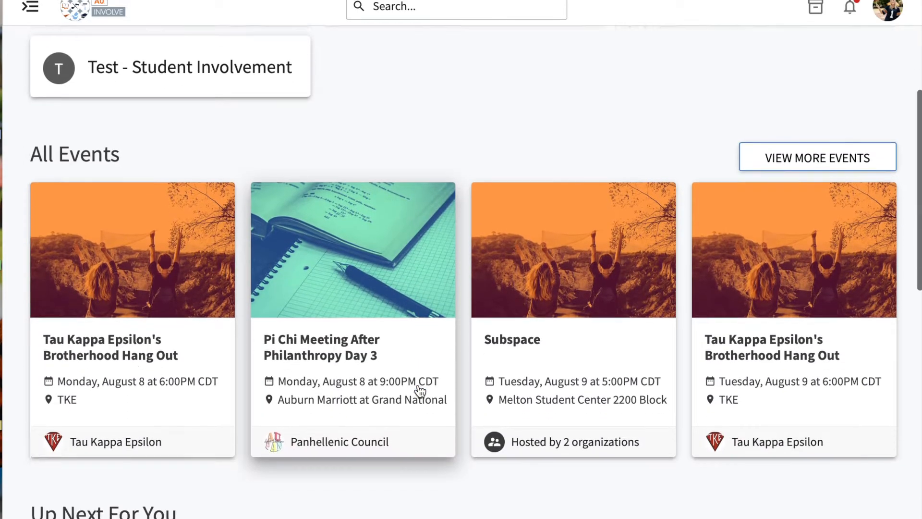
{"action": "scroll", "coordinate": [418, 391], "scroll_direction": "down", "scroll_amount": 6}
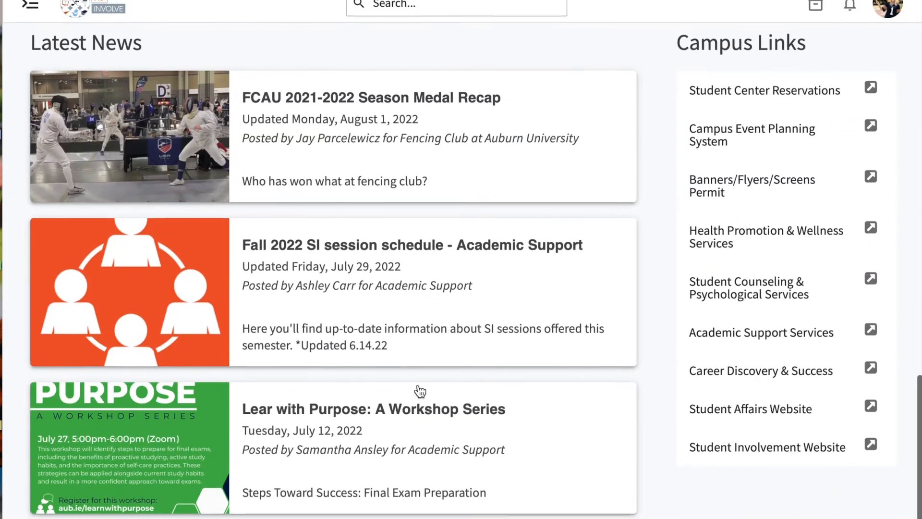
{"action": "scroll", "coordinate": [418, 391], "scroll_direction": "up", "scroll_amount": 20}
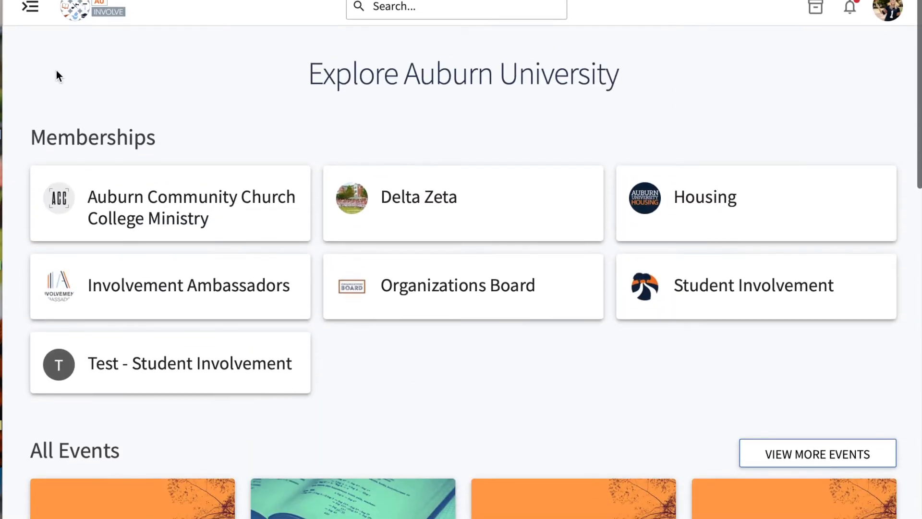
{"action": "left_click", "coordinate": [31, 17]}
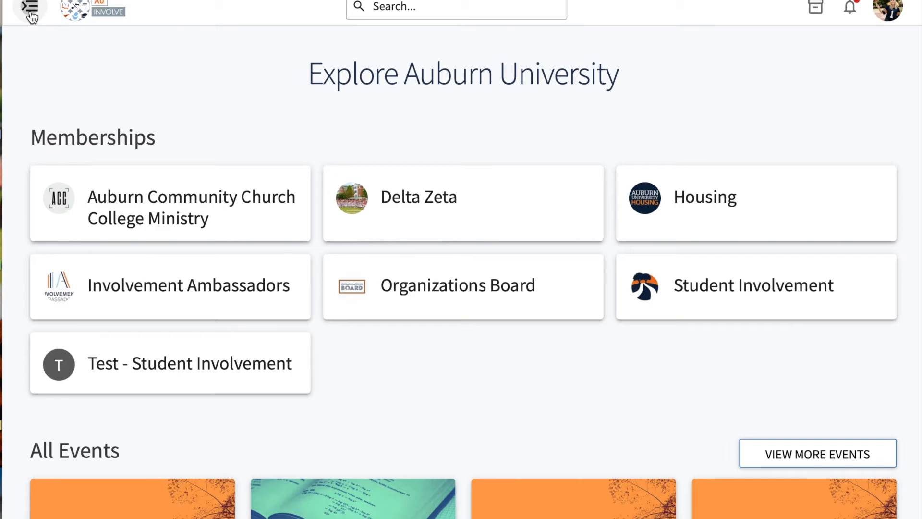
{"action": "scroll", "coordinate": [86, 294], "scroll_direction": "down", "scroll_amount": 2}
{"action": "scroll", "coordinate": [85, 293], "scroll_direction": "down", "scroll_amount": 1}
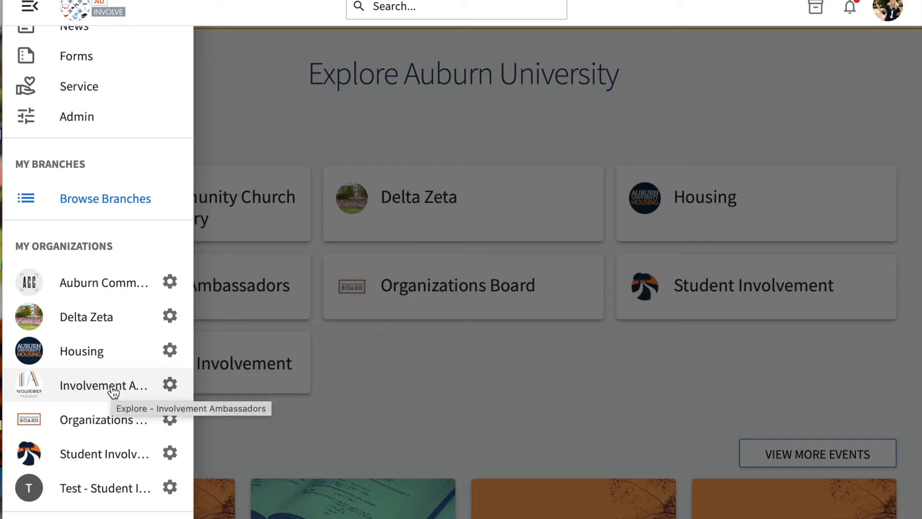
{"action": "left_click", "coordinate": [172, 389]}
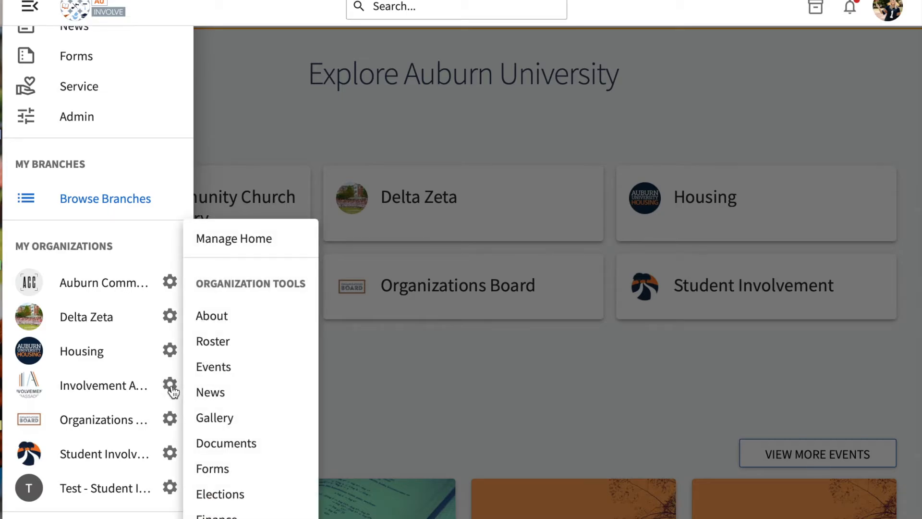
{"action": "left_click", "coordinate": [239, 374]}
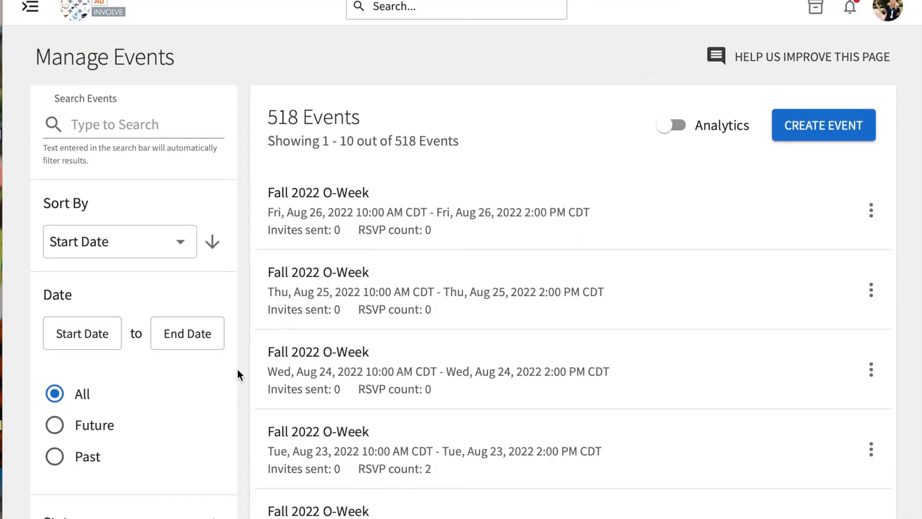
Start creating a new event for the Involvement Ambassadors organization
{"action": "scroll", "coordinate": [576, 330], "scroll_direction": "down", "scroll_amount": 3}
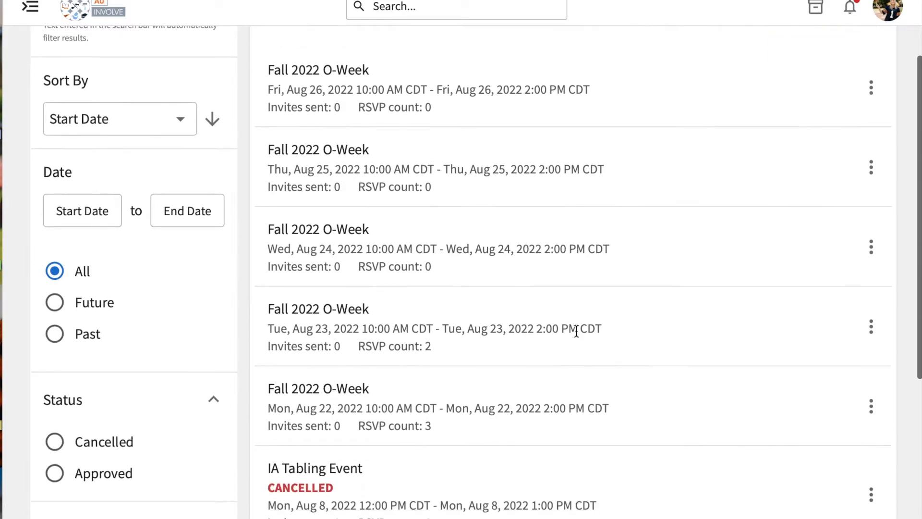
{"action": "scroll", "coordinate": [577, 332], "scroll_direction": "up", "scroll_amount": 3}
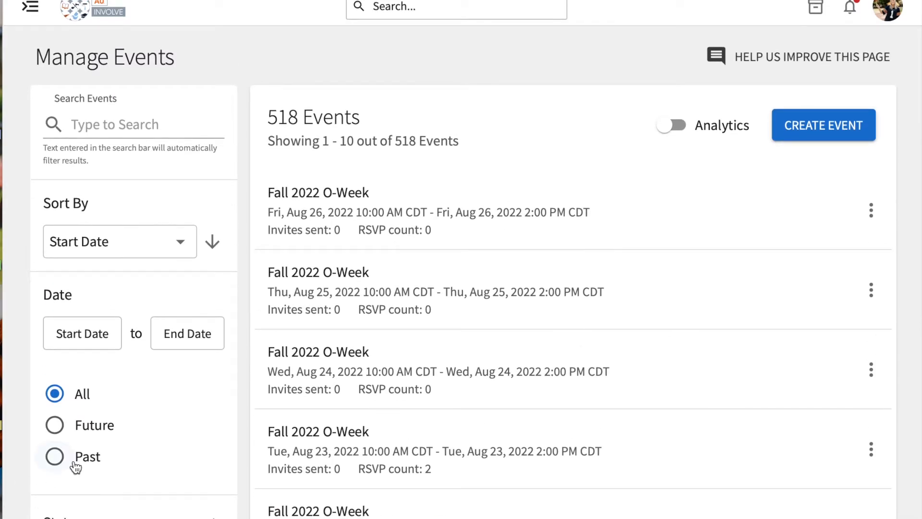
{"action": "left_click", "coordinate": [840, 129]}
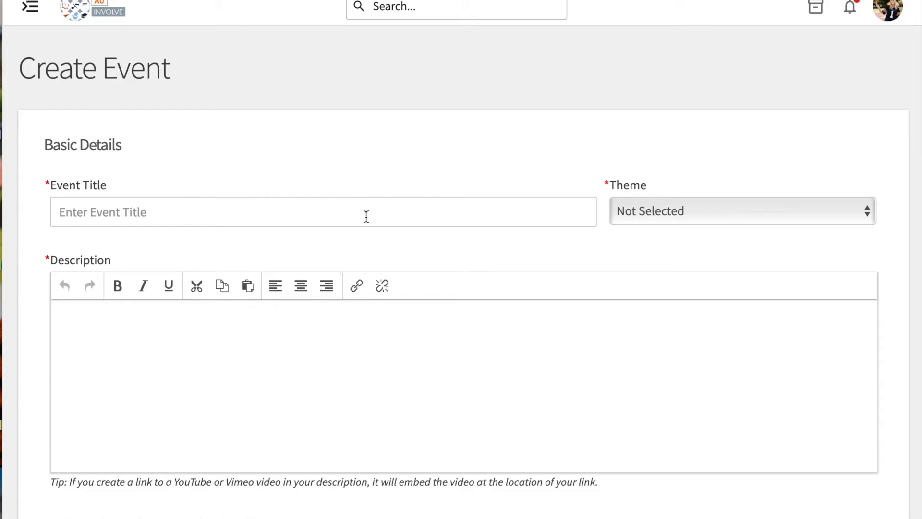
Title the event "IA Tabling at O-Days" and set its theme to Learning
{"action": "scroll", "coordinate": [376, 243], "scroll_direction": "down", "scroll_amount": 15}
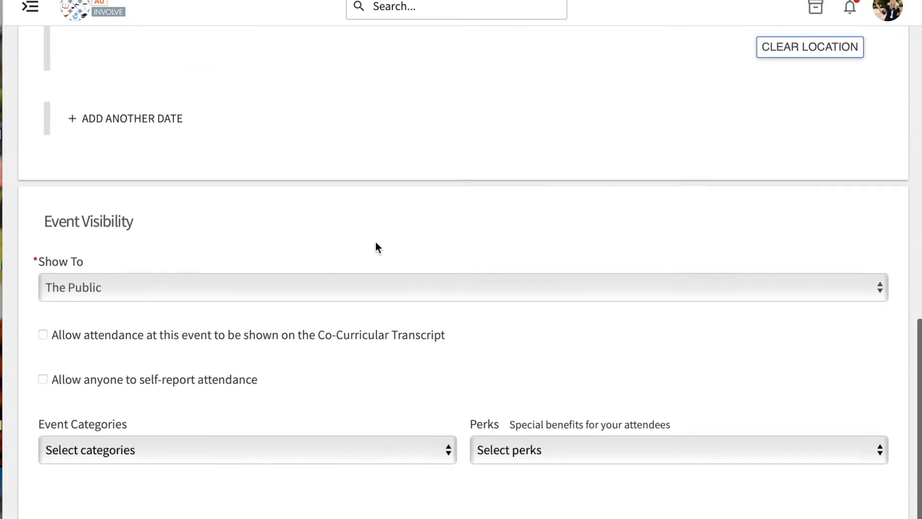
{"action": "scroll", "coordinate": [376, 243], "scroll_direction": "up", "scroll_amount": 15}
{"action": "scroll", "coordinate": [376, 243], "scroll_direction": "down", "scroll_amount": 1}
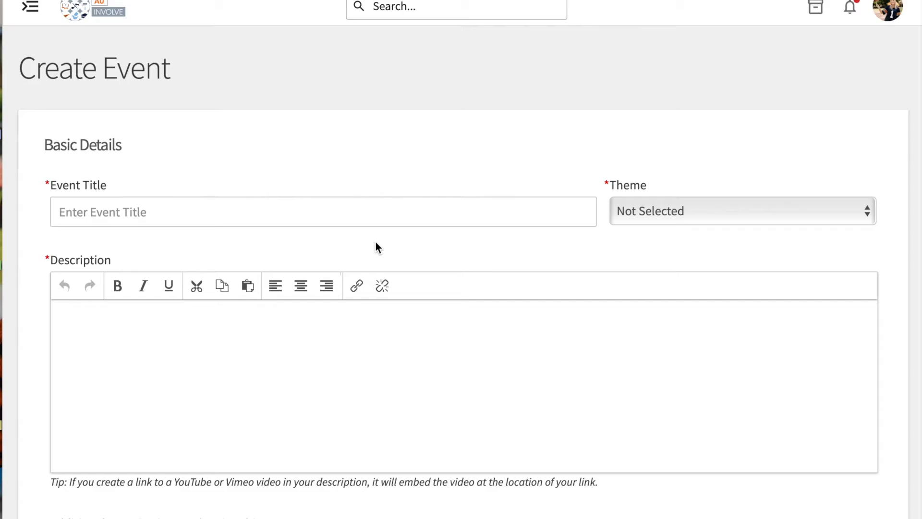
{"action": "left_click", "coordinate": [297, 212]}
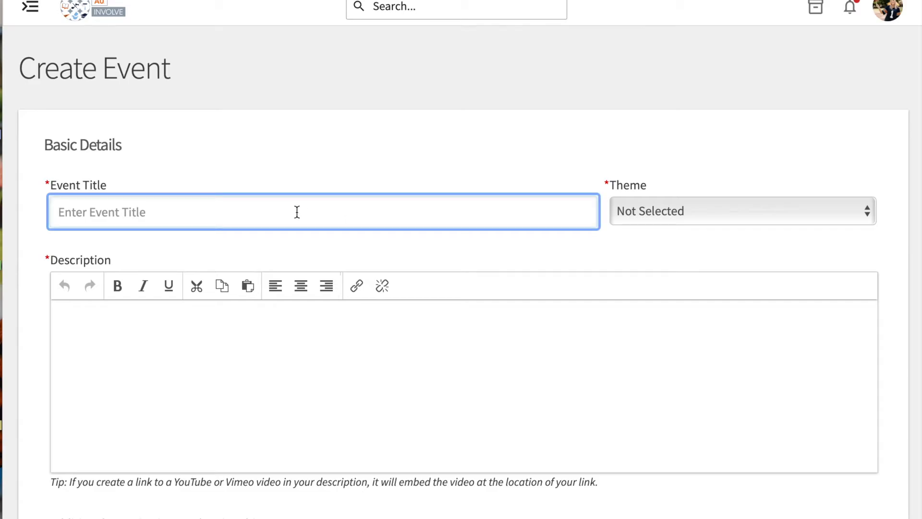
{"action": "type", "text": "IA"}
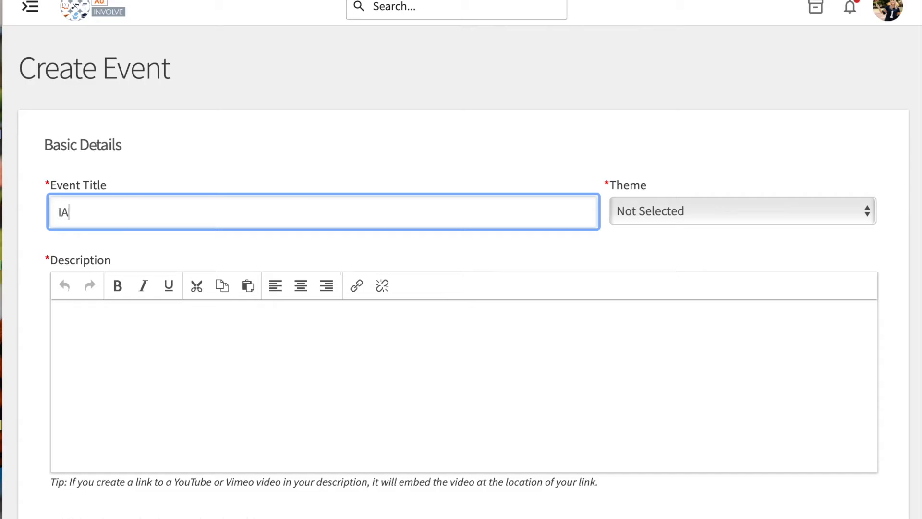
{"action": "type", "text": " Tabling at O-Days"}
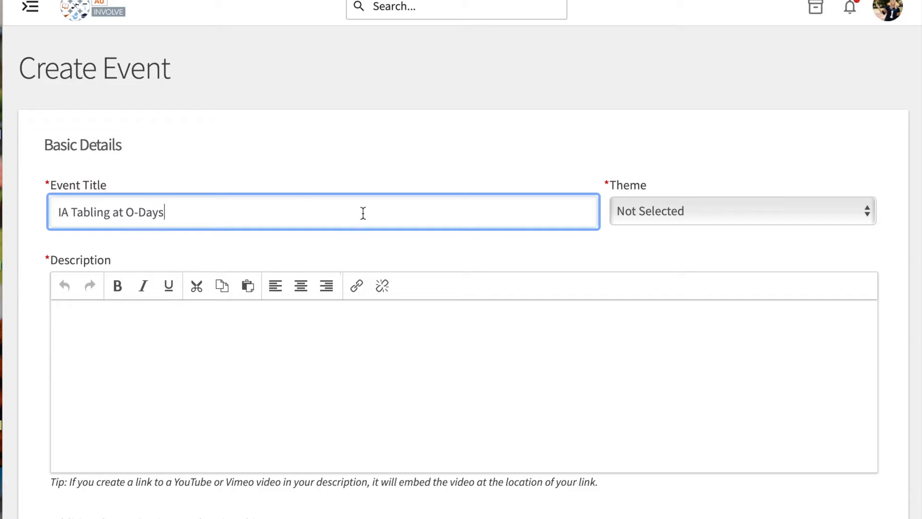
{"action": "left_click", "coordinate": [698, 216]}
{"action": "left_click", "coordinate": [664, 332]}
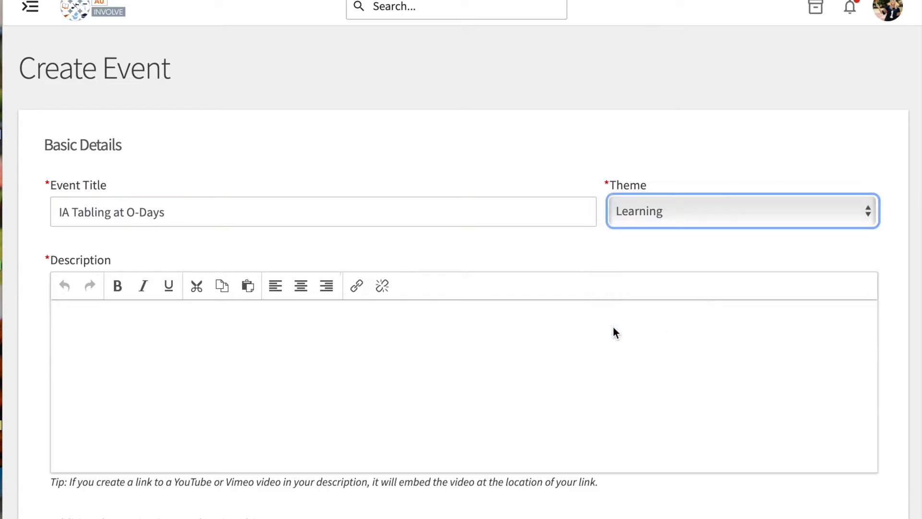
Enter "Test Event" as the event description
{"action": "left_click", "coordinate": [328, 328]}
{"action": "scroll", "coordinate": [327, 327], "scroll_direction": "down", "scroll_amount": 3}
{"action": "type", "text": "Test Event"}
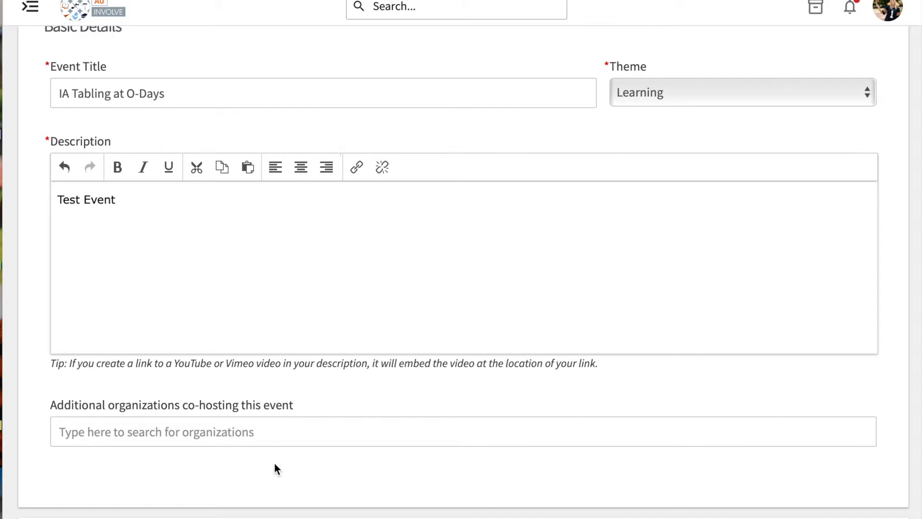
Save Haley Concourse as the event's physical location, without a map on the event page
{"action": "scroll", "coordinate": [273, 454], "scroll_direction": "down", "scroll_amount": 2}
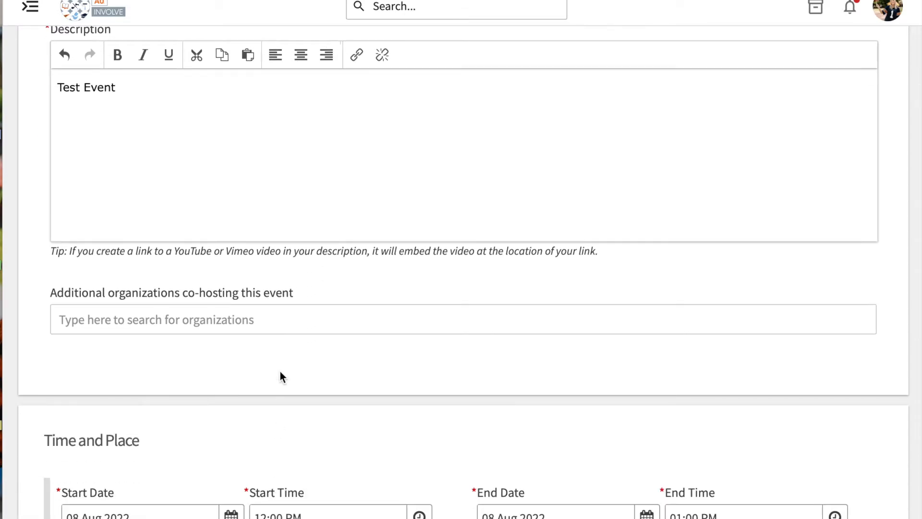
{"action": "scroll", "coordinate": [280, 372], "scroll_direction": "down", "scroll_amount": 2}
{"action": "scroll", "coordinate": [281, 372], "scroll_direction": "down", "scroll_amount": 3}
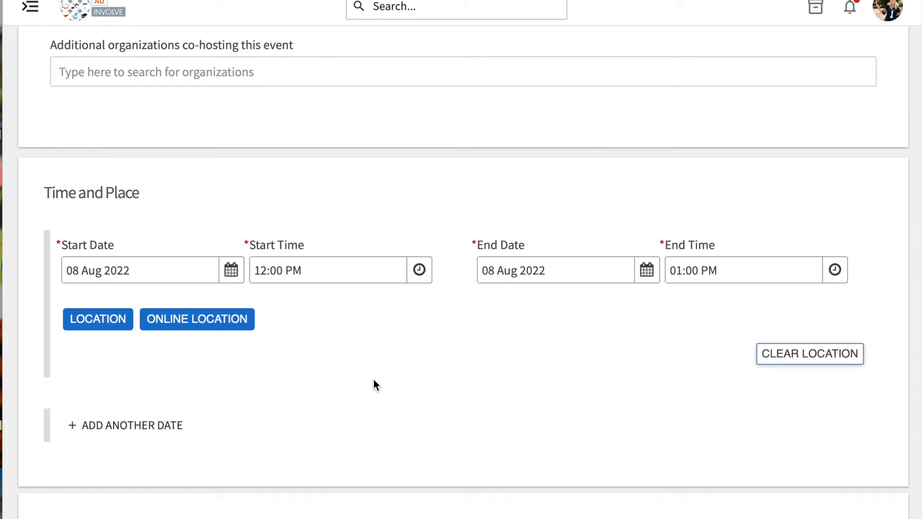
{"action": "left_click", "coordinate": [98, 322]}
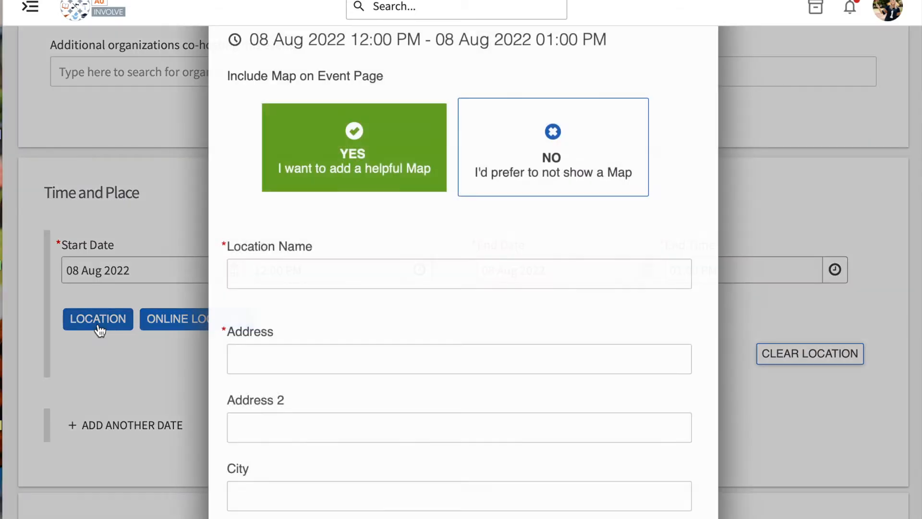
{"action": "left_click", "coordinate": [289, 268]}
{"action": "type", "text": "Haley Concourse"}
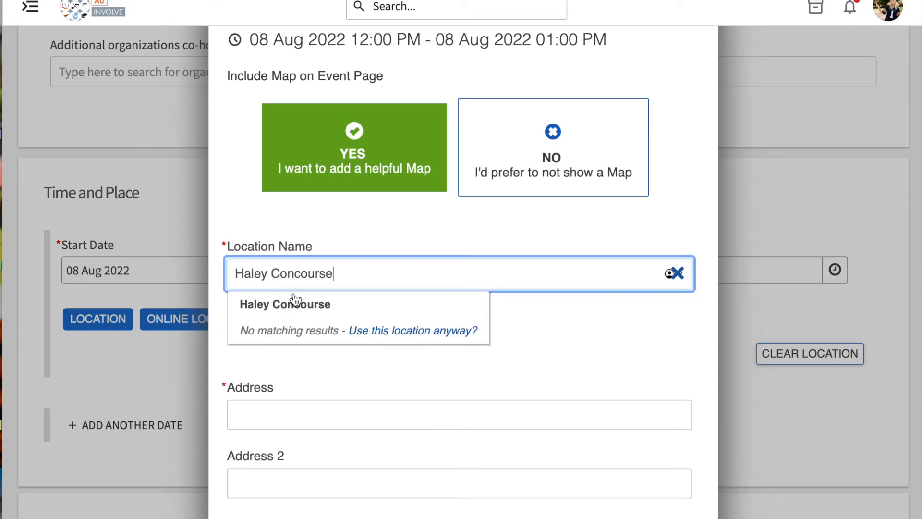
{"action": "left_click", "coordinate": [295, 301]}
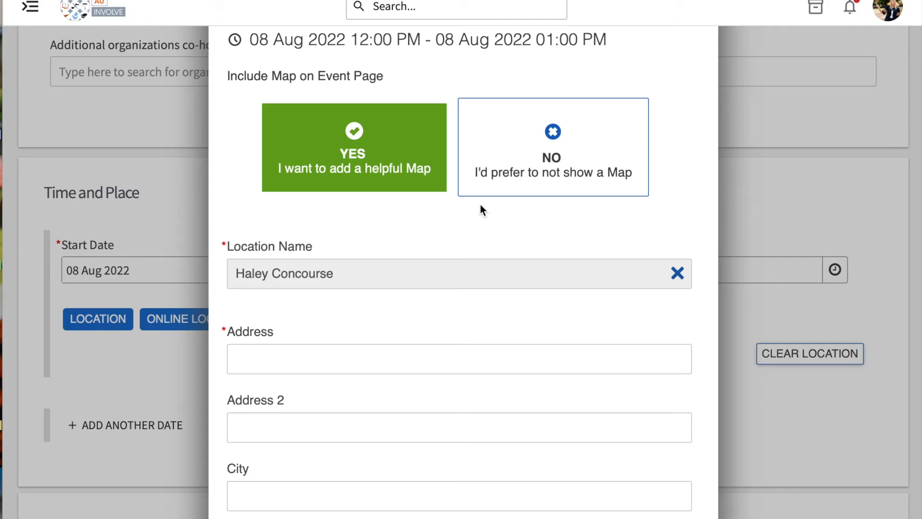
{"action": "left_click", "coordinate": [557, 153]}
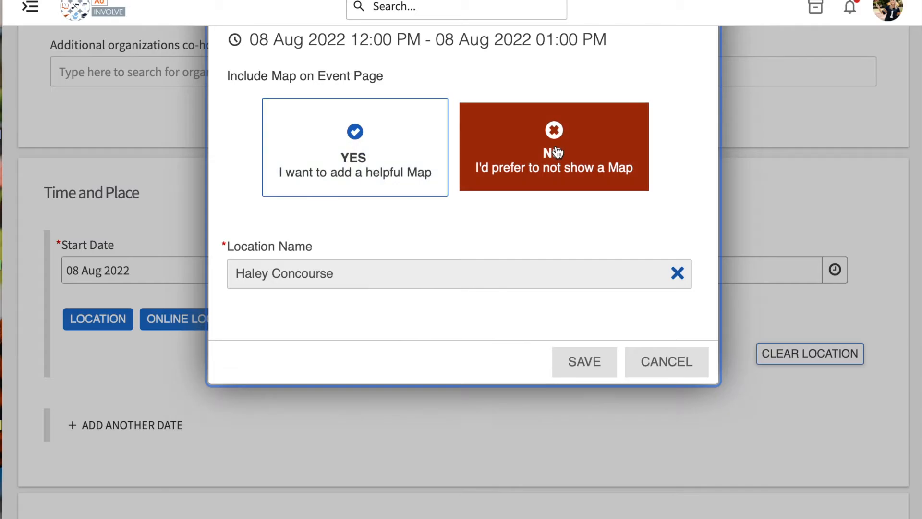
{"action": "left_click", "coordinate": [582, 365]}
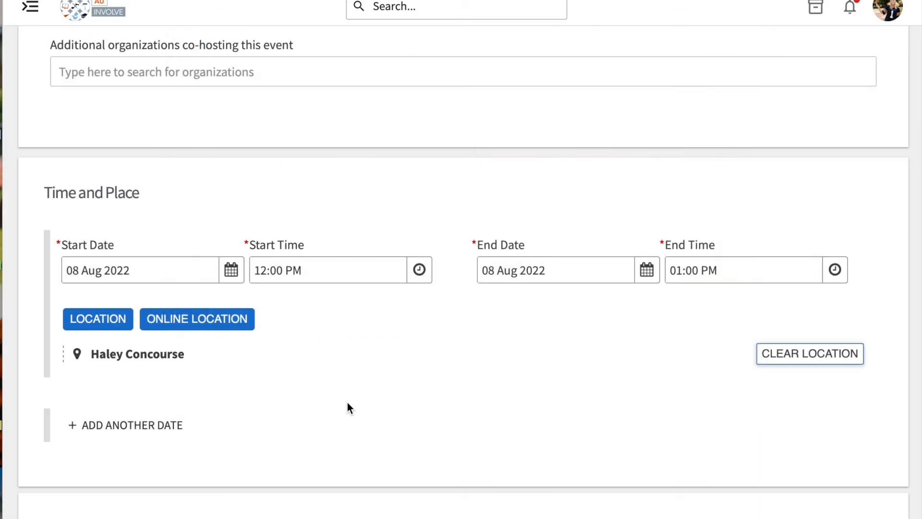
Choose The Public as the audience the event is shown to
{"action": "scroll", "coordinate": [347, 403], "scroll_direction": "down", "scroll_amount": 7}
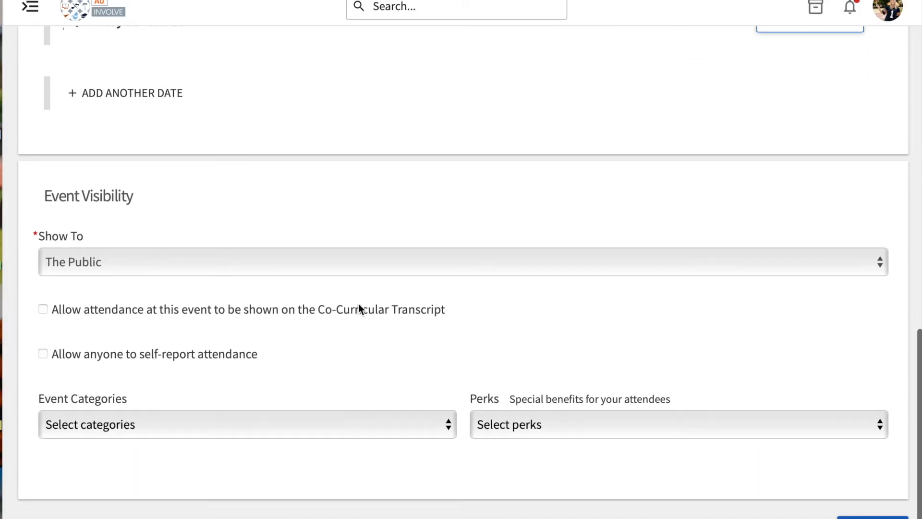
{"action": "left_click", "coordinate": [361, 266]}
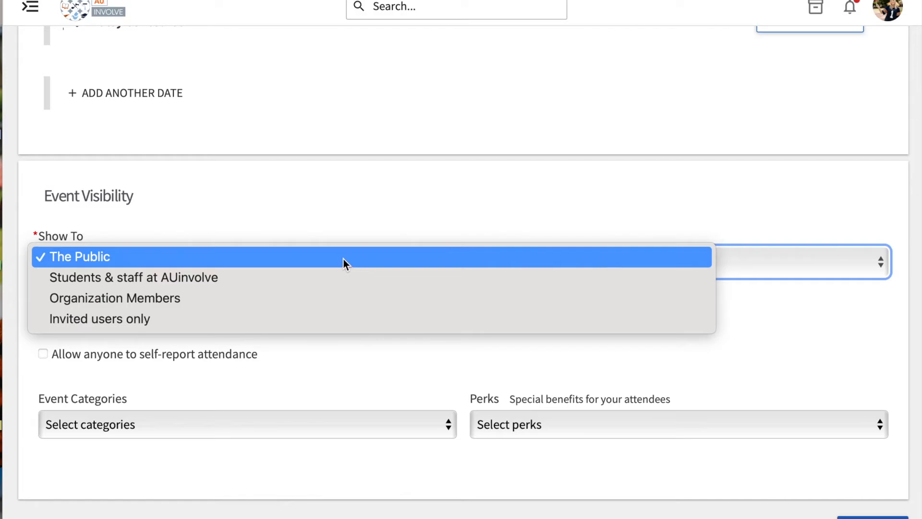
{"action": "left_click", "coordinate": [343, 258]}
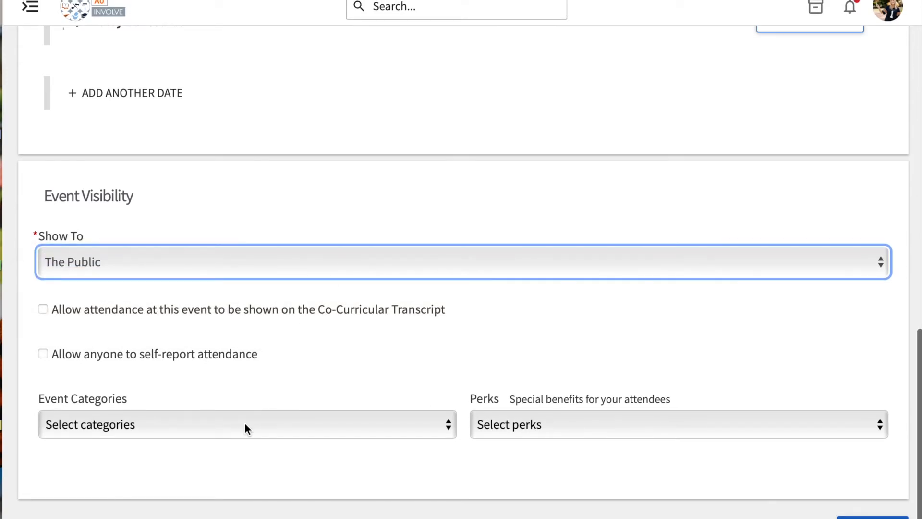
Add First 56 as an event category
{"action": "left_click", "coordinate": [245, 427]}
{"action": "scroll", "coordinate": [245, 427], "scroll_direction": "down", "scroll_amount": 15}
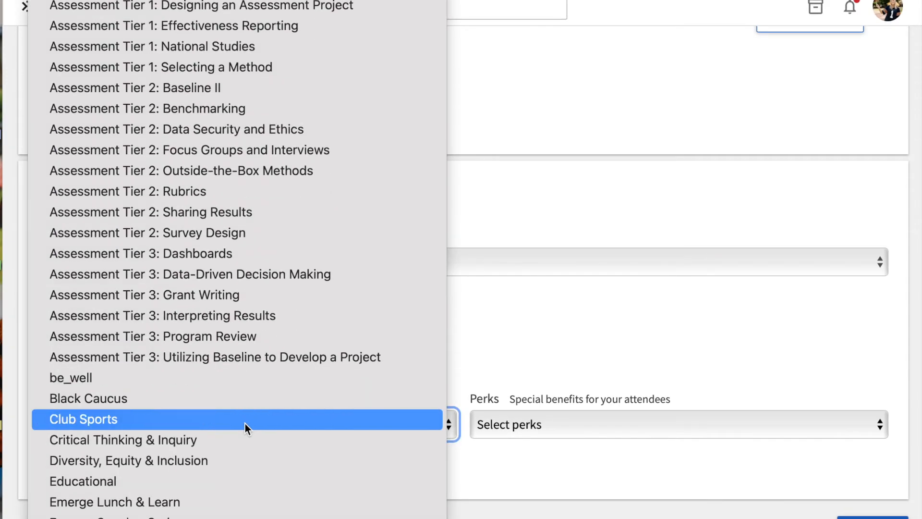
{"action": "scroll", "coordinate": [245, 427], "scroll_direction": "down", "scroll_amount": 5}
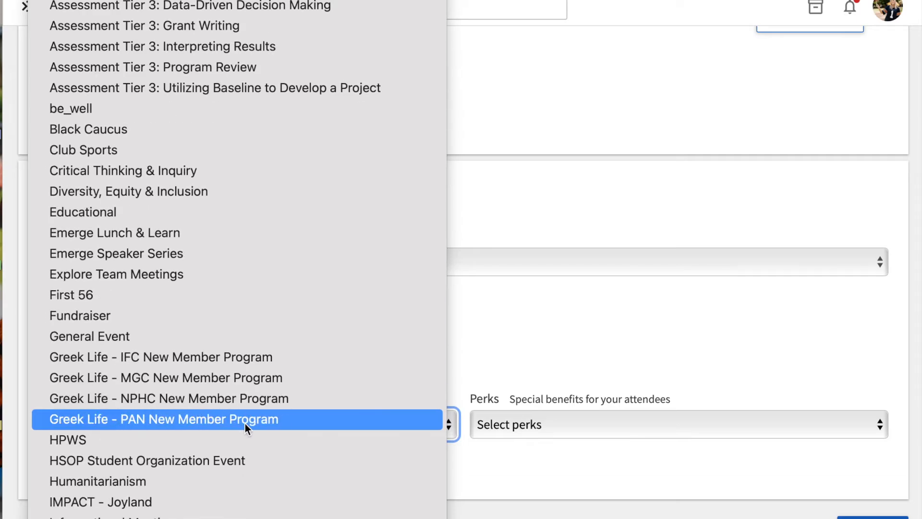
{"action": "left_click", "coordinate": [212, 298]}
Add On-Campus as another event category
{"action": "left_click", "coordinate": [191, 425]}
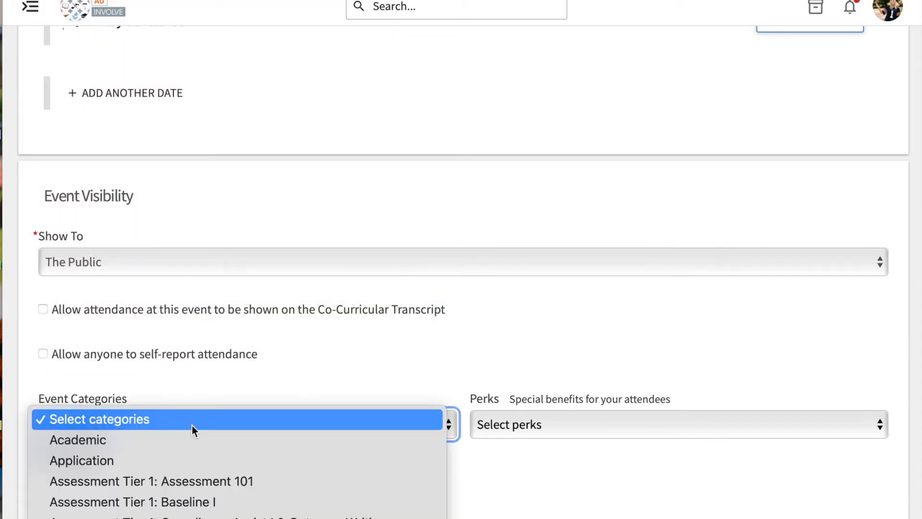
{"action": "scroll", "coordinate": [192, 425], "scroll_direction": "down", "scroll_amount": 15}
{"action": "scroll", "coordinate": [192, 426], "scroll_direction": "down", "scroll_amount": 10}
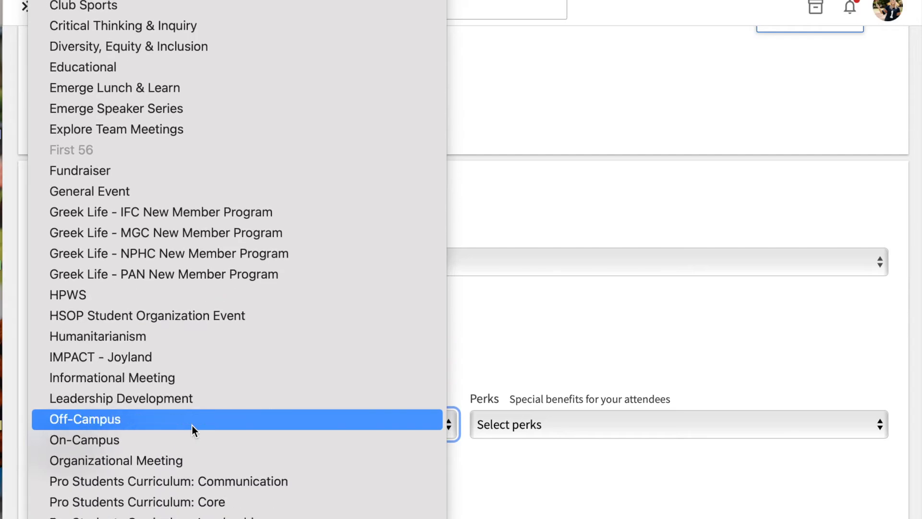
{"action": "scroll", "coordinate": [192, 426], "scroll_direction": "down", "scroll_amount": 3}
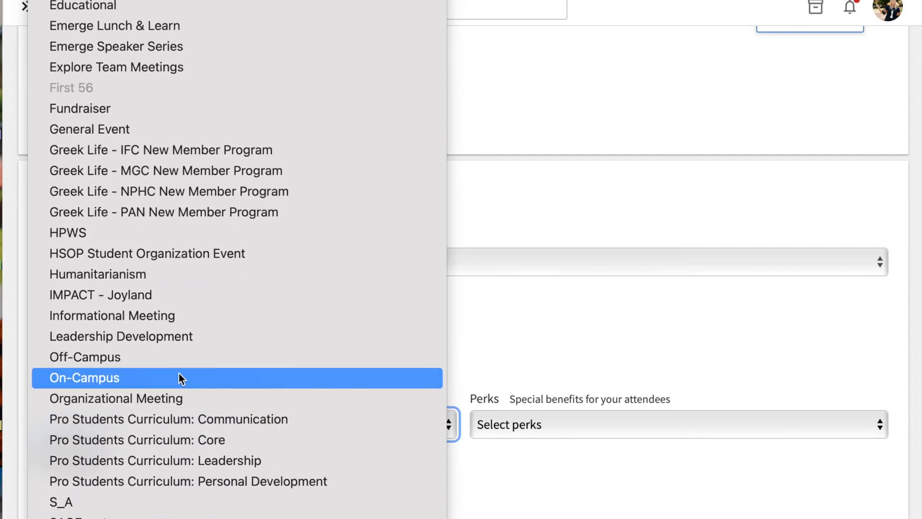
{"action": "left_click", "coordinate": [179, 378]}
Add Tabling as a further event category and choose Free Stuff as an attendee perk
{"action": "left_click", "coordinate": [246, 422]}
{"action": "scroll", "coordinate": [246, 422], "scroll_direction": "down", "scroll_amount": 5}
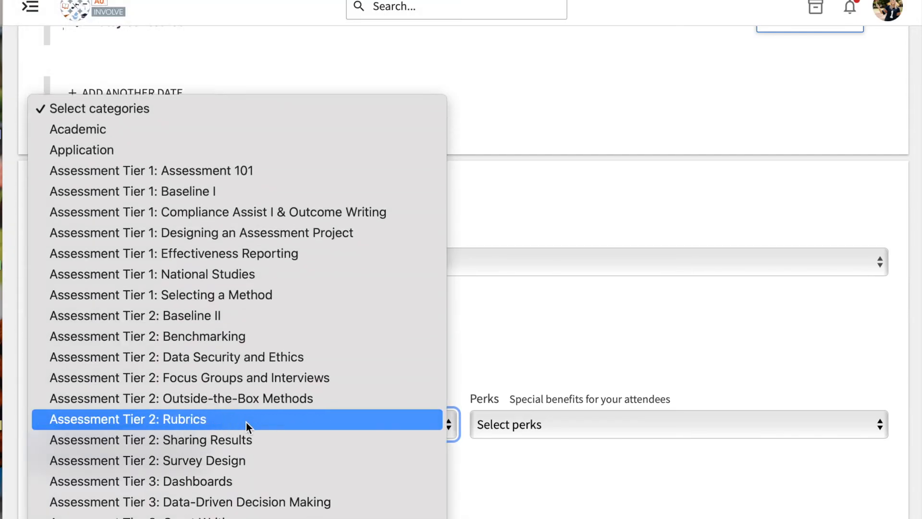
{"action": "scroll", "coordinate": [246, 423], "scroll_direction": "down", "scroll_amount": 20}
{"action": "left_click", "coordinate": [229, 486]}
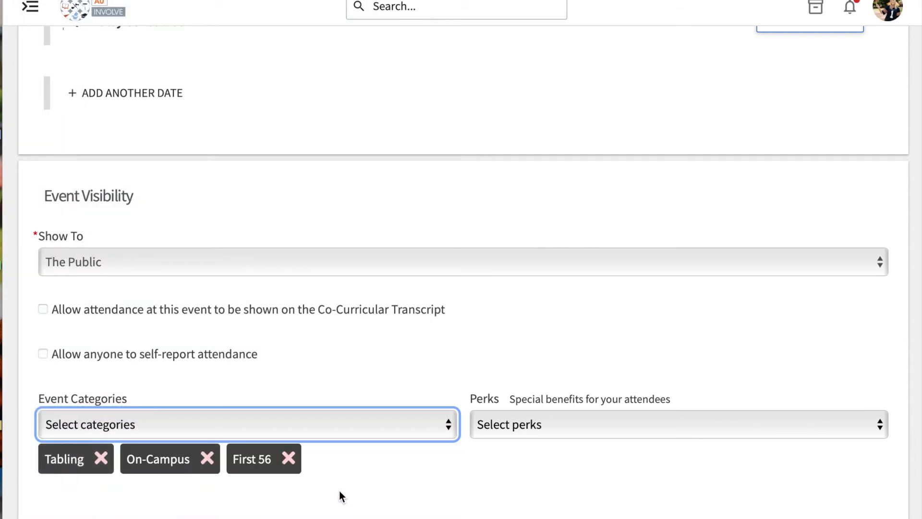
{"action": "left_click", "coordinate": [520, 426]}
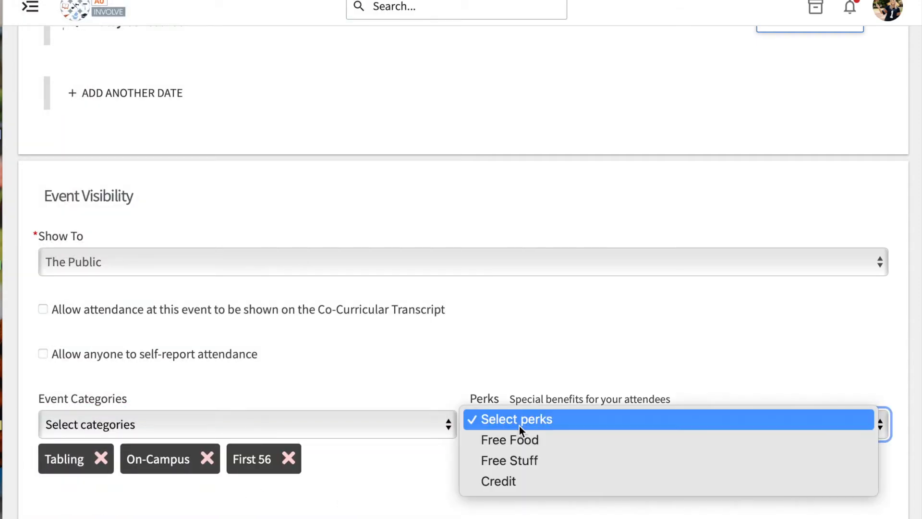
{"action": "left_click", "coordinate": [534, 460]}
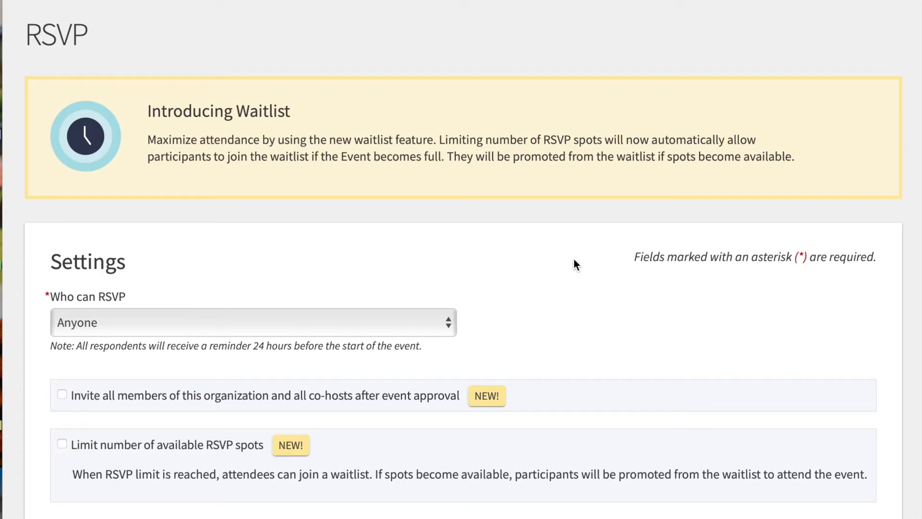
Keep Anyone as who can RSVP and go through the remaining RSVP settings without adding options or questions
{"action": "scroll", "coordinate": [575, 265], "scroll_direction": "down", "scroll_amount": 2}
{"action": "scroll", "coordinate": [575, 259], "scroll_direction": "down", "scroll_amount": 3}
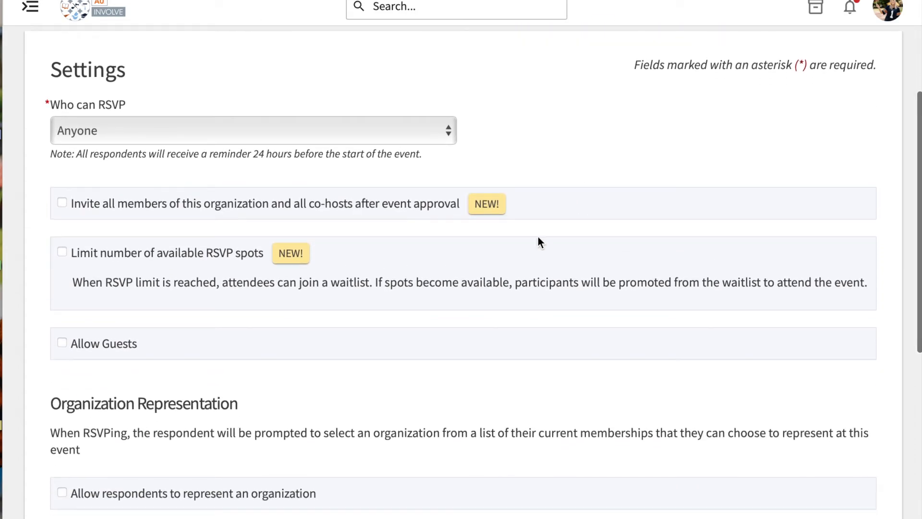
{"action": "left_click", "coordinate": [380, 126]}
{"action": "left_click", "coordinate": [380, 128]}
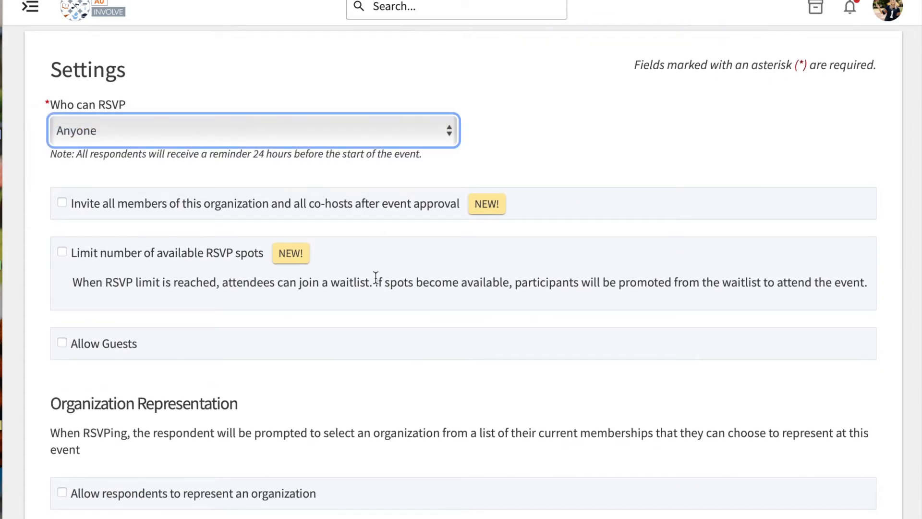
{"action": "scroll", "coordinate": [374, 278], "scroll_direction": "down", "scroll_amount": 5}
{"action": "scroll", "coordinate": [375, 278], "scroll_direction": "down", "scroll_amount": 2}
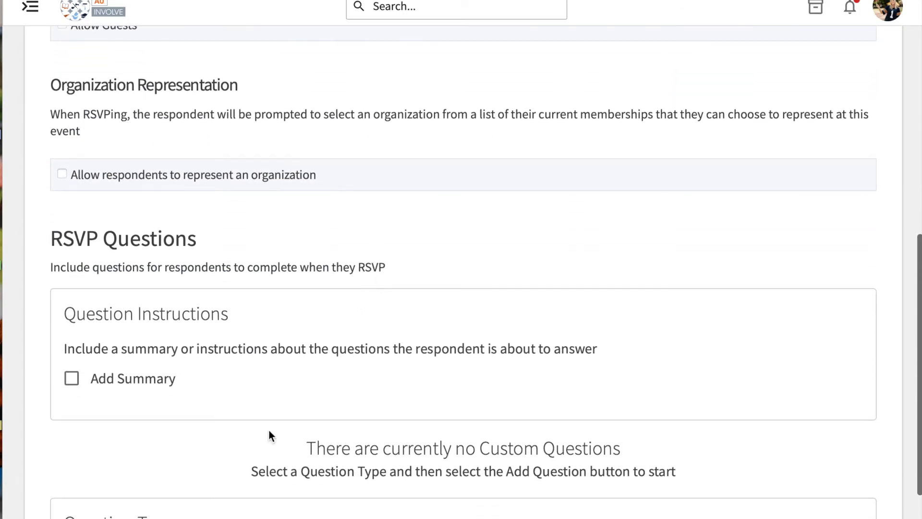
{"action": "scroll", "coordinate": [269, 432], "scroll_direction": "down", "scroll_amount": 3}
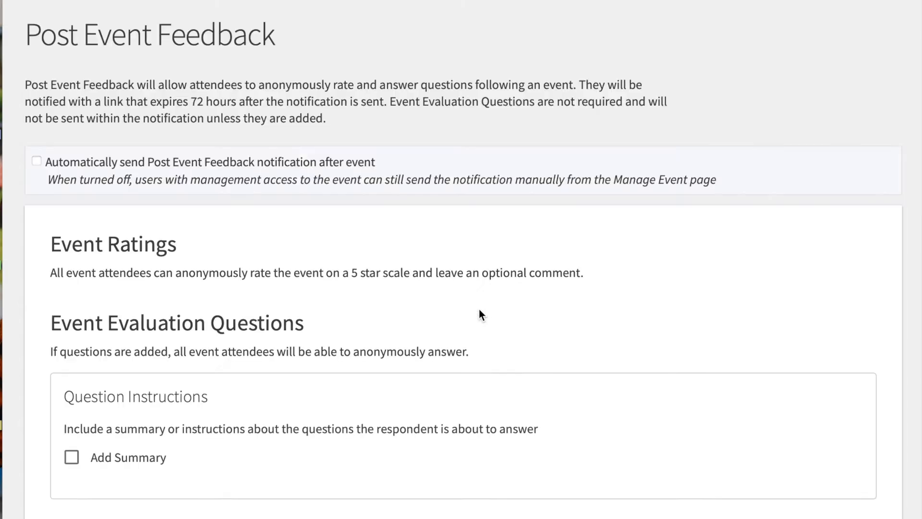
Review the Post Event Feedback options and continue without adding evaluation questions
{"action": "scroll", "coordinate": [480, 311], "scroll_direction": "up", "scroll_amount": 1}
{"action": "scroll", "coordinate": [479, 311], "scroll_direction": "down", "scroll_amount": 4}
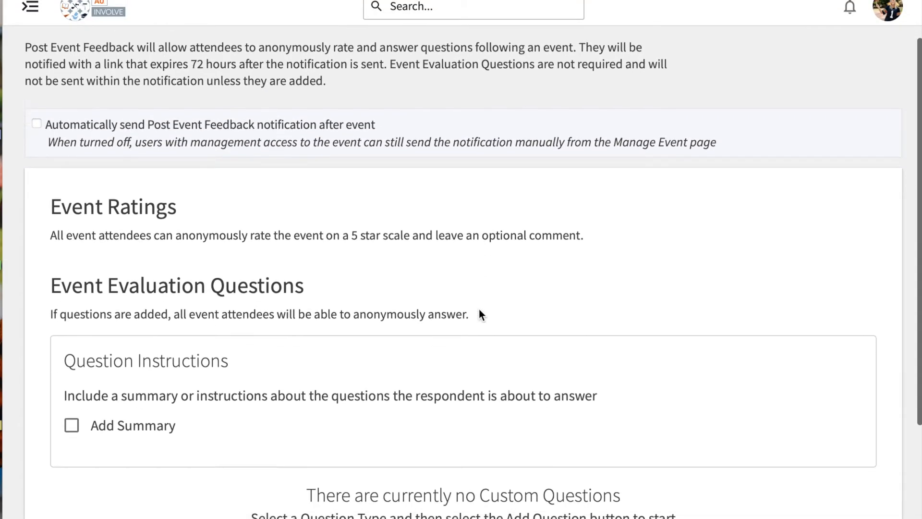
{"action": "scroll", "coordinate": [480, 313], "scroll_direction": "down", "scroll_amount": 1}
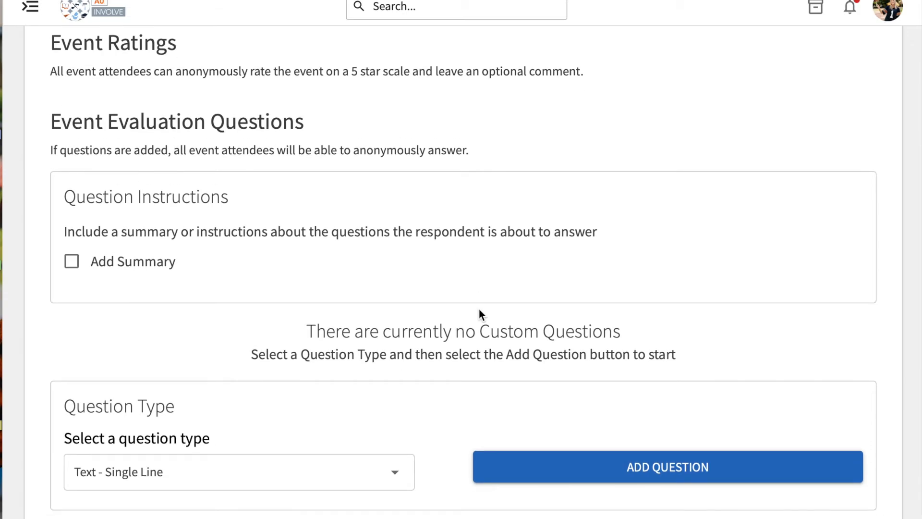
{"action": "scroll", "coordinate": [468, 381], "scroll_direction": "down", "scroll_amount": 1}
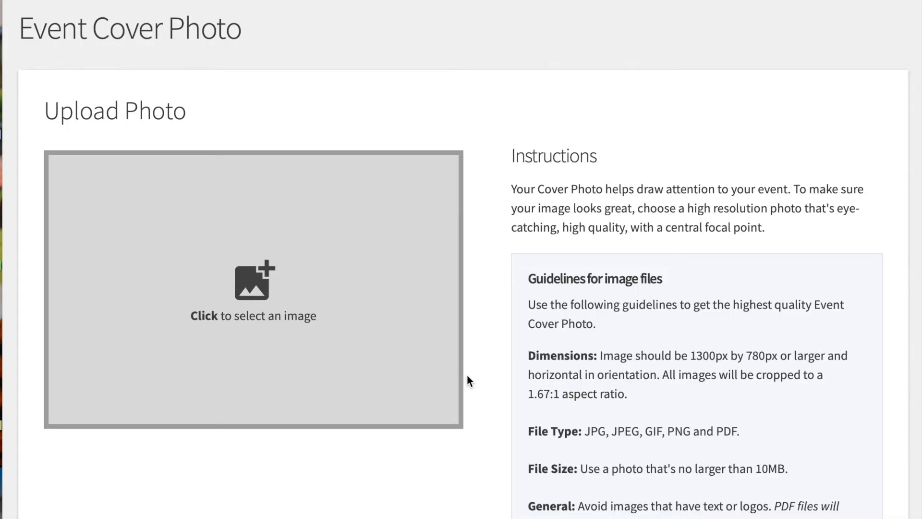
Skip the event cover photo after reviewing the image guidelines, and continue to the custom fields
{"action": "scroll", "coordinate": [468, 375], "scroll_direction": "down", "scroll_amount": 3}
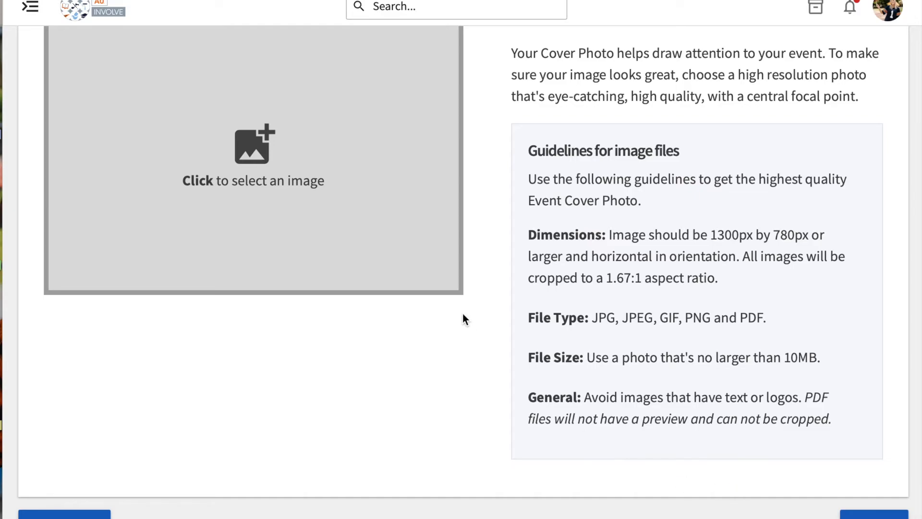
{"action": "scroll", "coordinate": [463, 317], "scroll_direction": "up", "scroll_amount": 2}
{"action": "scroll", "coordinate": [464, 320], "scroll_direction": "down", "scroll_amount": 1}
{"action": "scroll", "coordinate": [504, 329], "scroll_direction": "down", "scroll_amount": 3}
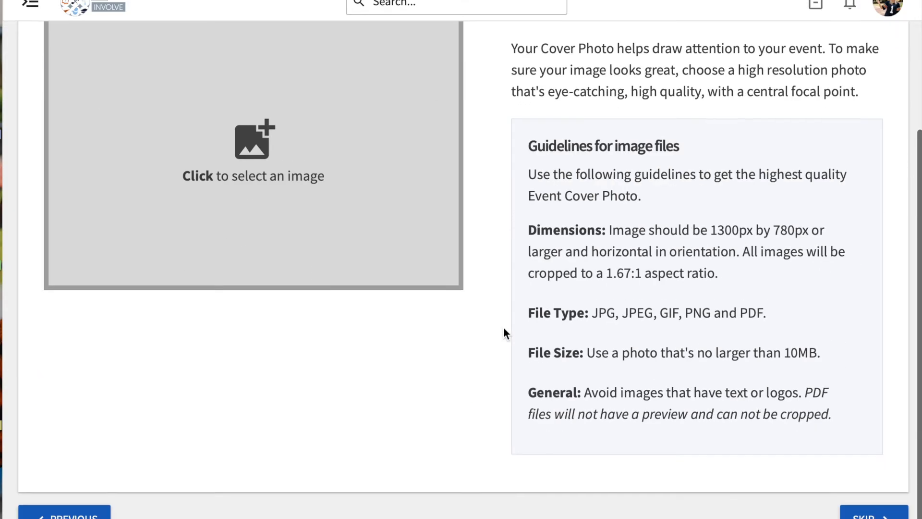
{"action": "left_click", "coordinate": [874, 516]}
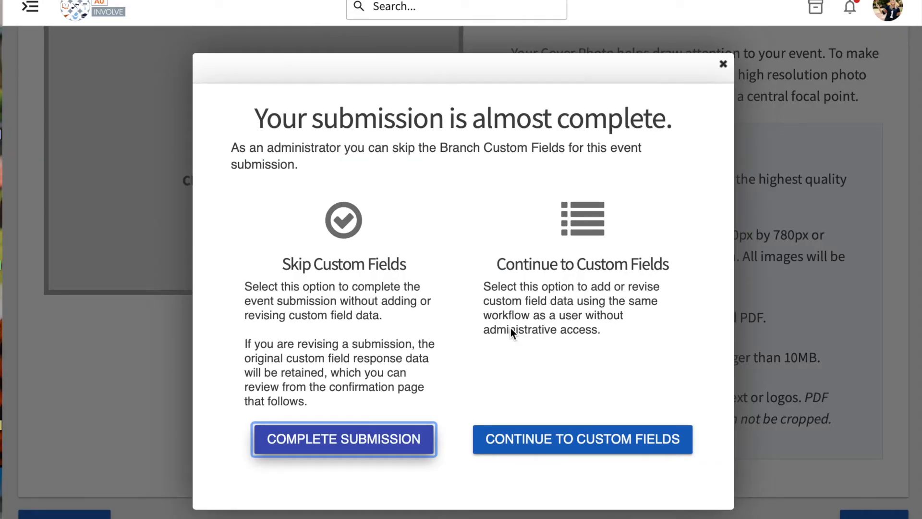
{"action": "left_click", "coordinate": [577, 440]}
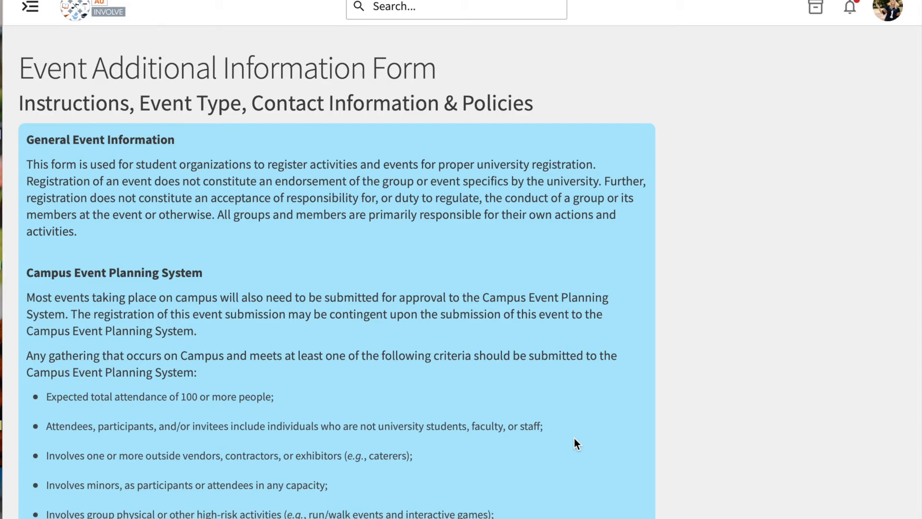
Read through the event registration information and policies, and accept the required compliance statement
{"action": "scroll", "coordinate": [576, 442], "scroll_direction": "down", "scroll_amount": 3}
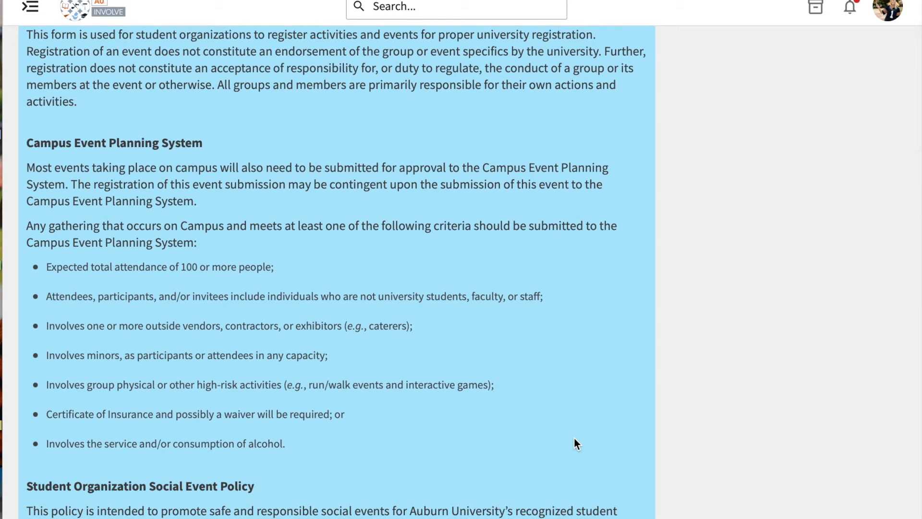
{"action": "scroll", "coordinate": [576, 439], "scroll_direction": "down", "scroll_amount": 1}
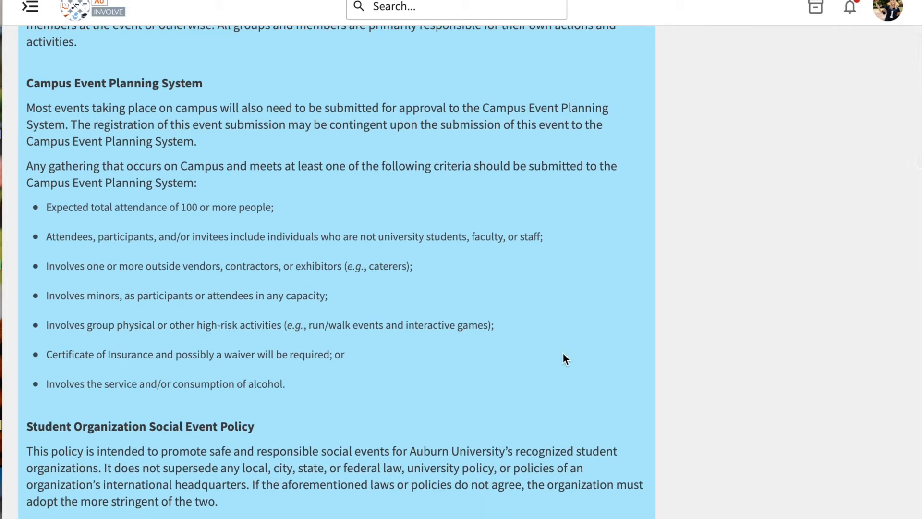
{"action": "scroll", "coordinate": [564, 354], "scroll_direction": "down", "scroll_amount": 4}
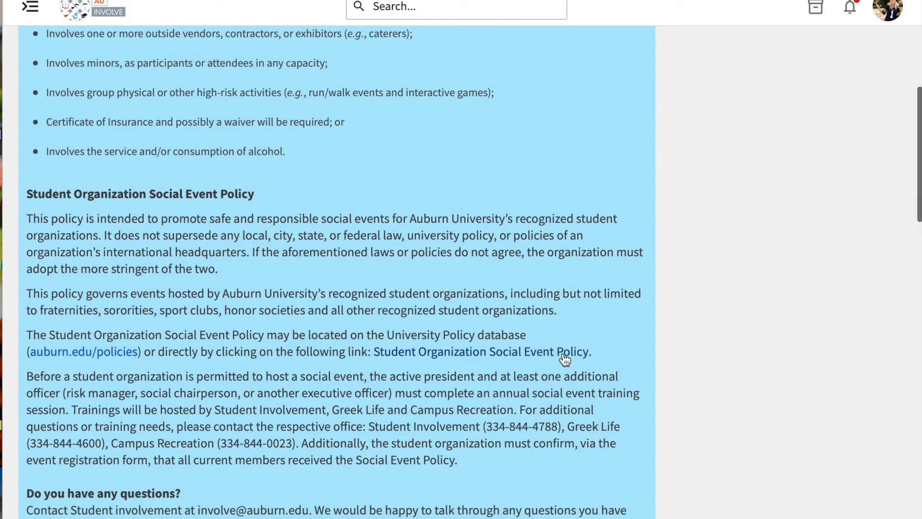
{"action": "scroll", "coordinate": [298, 210], "scroll_direction": "down", "scroll_amount": 4}
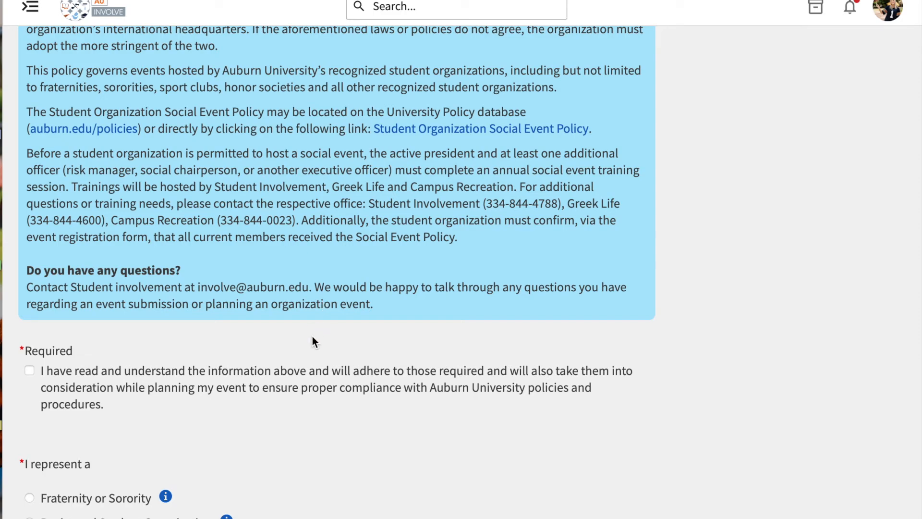
{"action": "left_click", "coordinate": [268, 377]}
Choose Sponsored Student Organization as the represented group and O-Days Tabling as the type of event
{"action": "scroll", "coordinate": [339, 446], "scroll_direction": "down", "scroll_amount": 3}
{"action": "scroll", "coordinate": [339, 447], "scroll_direction": "down", "scroll_amount": 3}
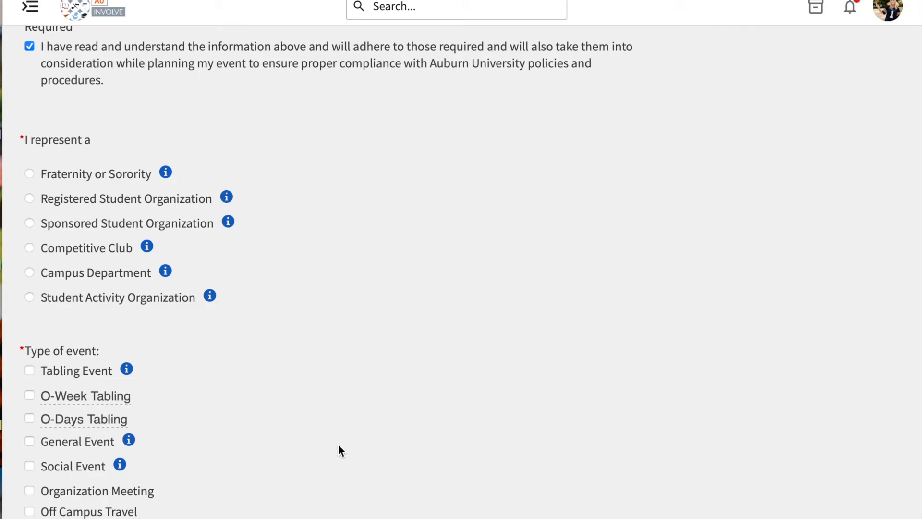
{"action": "left_click", "coordinate": [174, 230]}
{"action": "scroll", "coordinate": [290, 383], "scroll_direction": "down", "scroll_amount": 3}
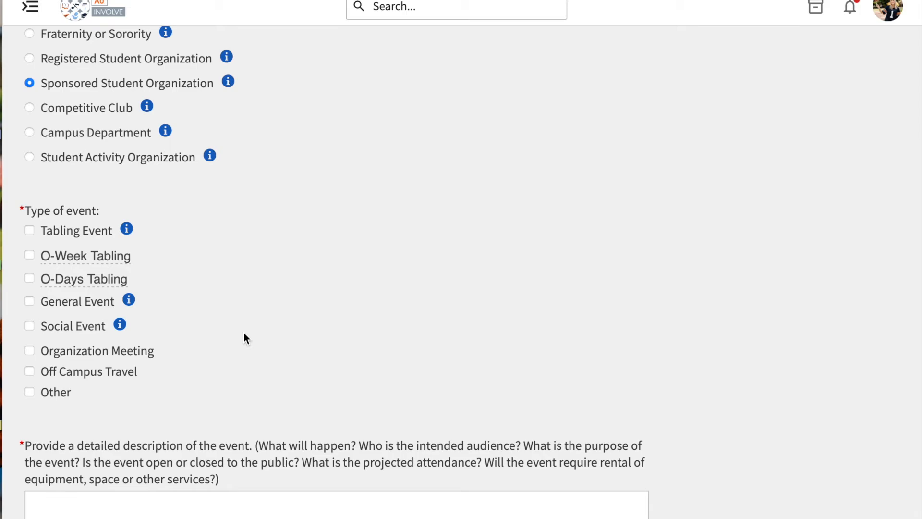
{"action": "mouse_move", "coordinate": [68, 281]}
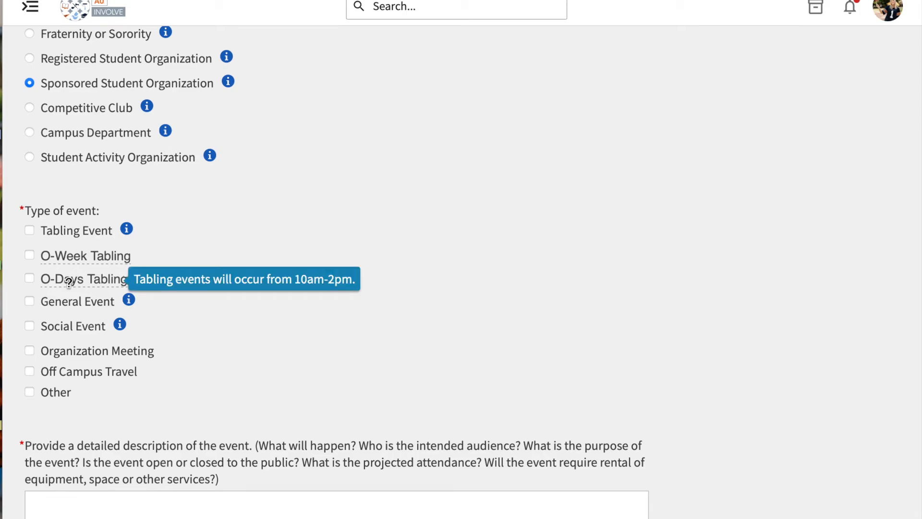
{"action": "left_click", "coordinate": [29, 278]}
Enter "Test Event" as the detailed description of the event in the additional information form
{"action": "scroll", "coordinate": [249, 420], "scroll_direction": "down", "scroll_amount": 4}
{"action": "scroll", "coordinate": [249, 421], "scroll_direction": "down", "scroll_amount": 1}
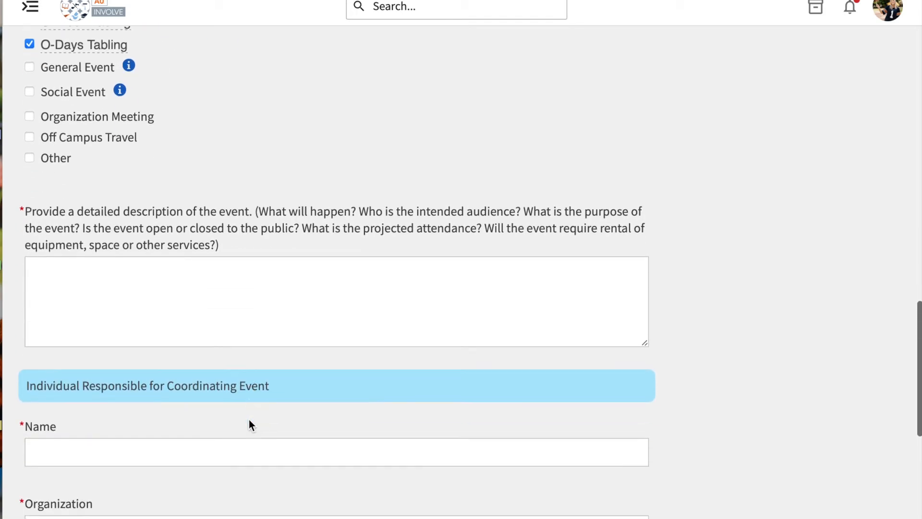
{"action": "left_click", "coordinate": [231, 277]}
{"action": "type", "text": "Test Event"}
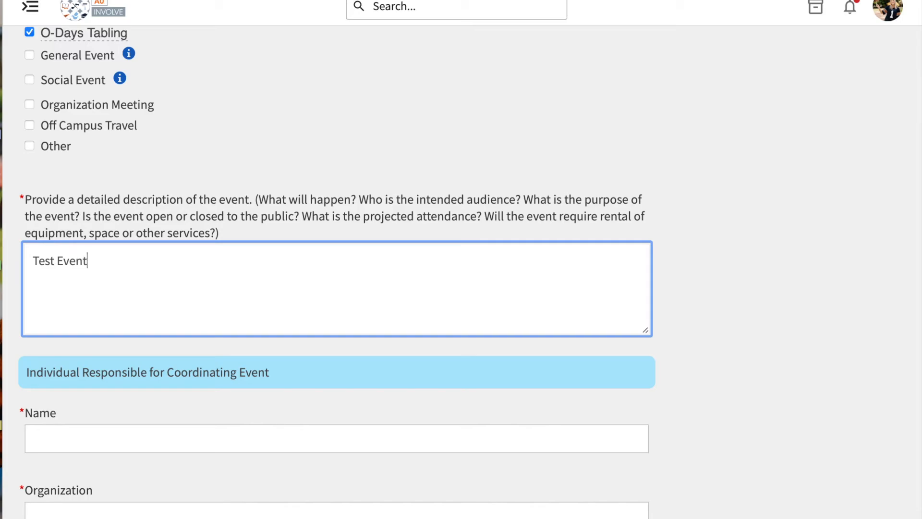
{"action": "left_click", "coordinate": [729, 354]}
Fill the event coordinator's name, organization, position, e-mail and phone number with the placeholder 1
{"action": "scroll", "coordinate": [729, 353], "scroll_direction": "down", "scroll_amount": 5}
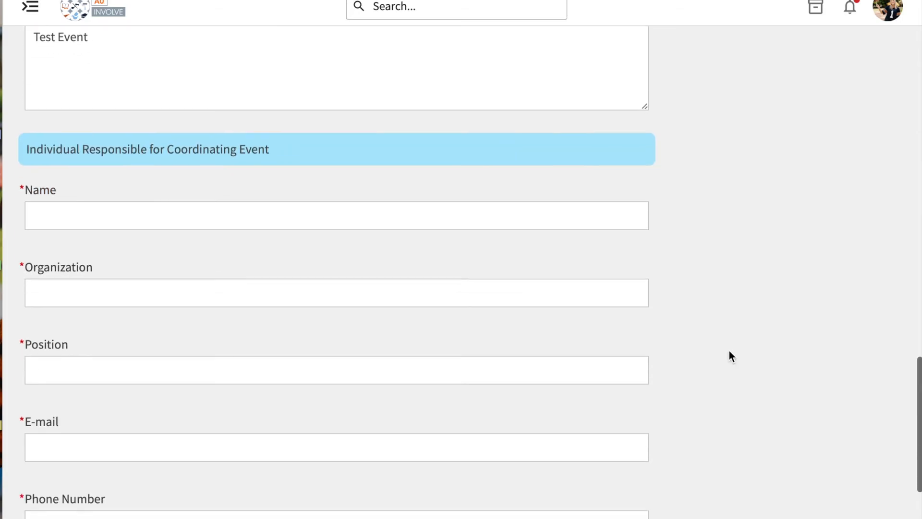
{"action": "left_click", "coordinate": [574, 210]}
{"action": "type", "text": "1"}
{"action": "key", "text": "Tab"}
{"action": "type", "text": "1"}
{"action": "key", "text": "Tab"}
{"action": "type", "text": "1"}
{"action": "key", "text": "Tab"}
{"action": "type", "text": "1"}
{"action": "key", "text": "Tab"}
{"action": "type", "text": "1"}
{"action": "key", "text": "Tab"}
Fill the organization advisor's name, e-mail and phone number with the placeholder 1 and continue to the Event Information page
{"action": "type", "text": "1"}
{"action": "key", "text": "Tab"}
{"action": "type", "text": "1"}
{"action": "key", "text": "Tab"}
{"action": "type", "text": "1"}
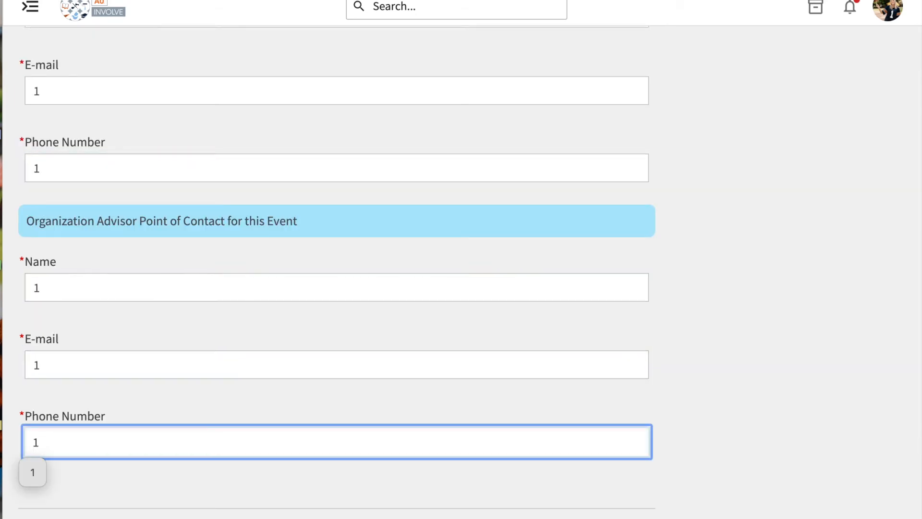
{"action": "left_click", "coordinate": [733, 321]}
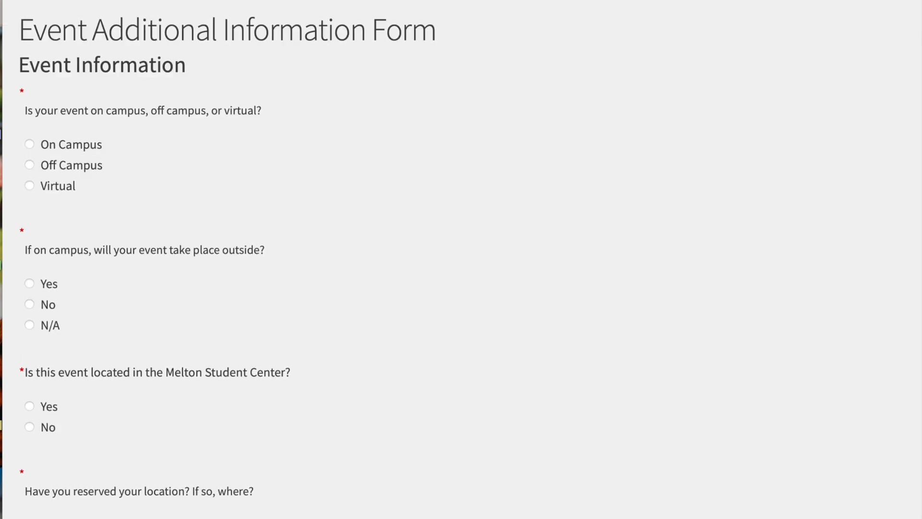
{"action": "scroll", "coordinate": [395, 219], "scroll_direction": "up", "scroll_amount": 1}
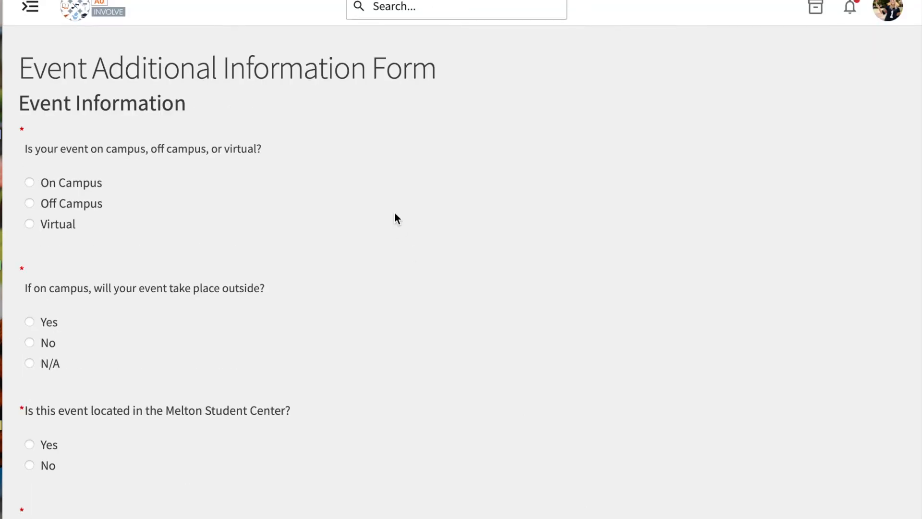
Answer that the event is on campus, takes place outside, is not in the Melton Student Center and has no reserved location
{"action": "scroll", "coordinate": [394, 215], "scroll_direction": "down", "scroll_amount": 1}
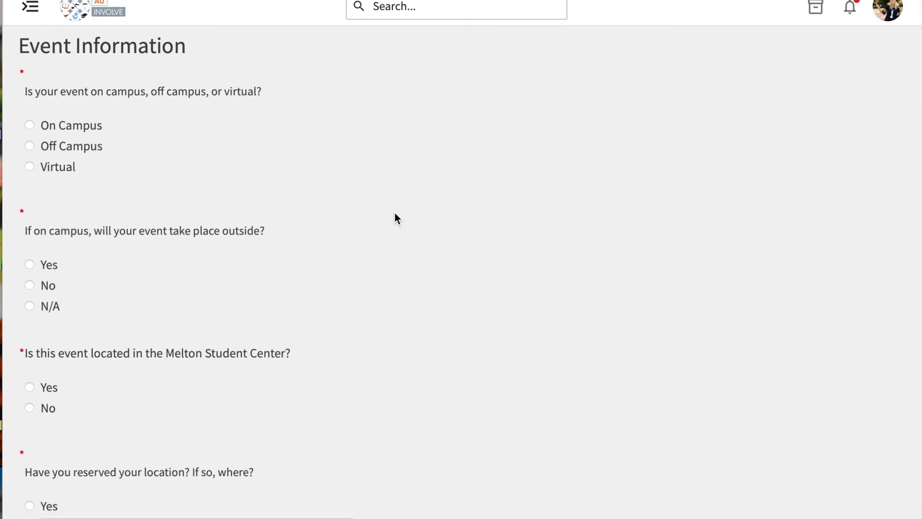
{"action": "left_click", "coordinate": [92, 129]}
{"action": "left_click", "coordinate": [47, 266]}
{"action": "left_click", "coordinate": [47, 415]}
{"action": "scroll", "coordinate": [47, 415], "scroll_direction": "down", "scroll_amount": 5}
{"action": "left_click", "coordinate": [47, 347]}
Enter 50 as the projected attendance for the event
{"action": "scroll", "coordinate": [335, 370], "scroll_direction": "down", "scroll_amount": 5}
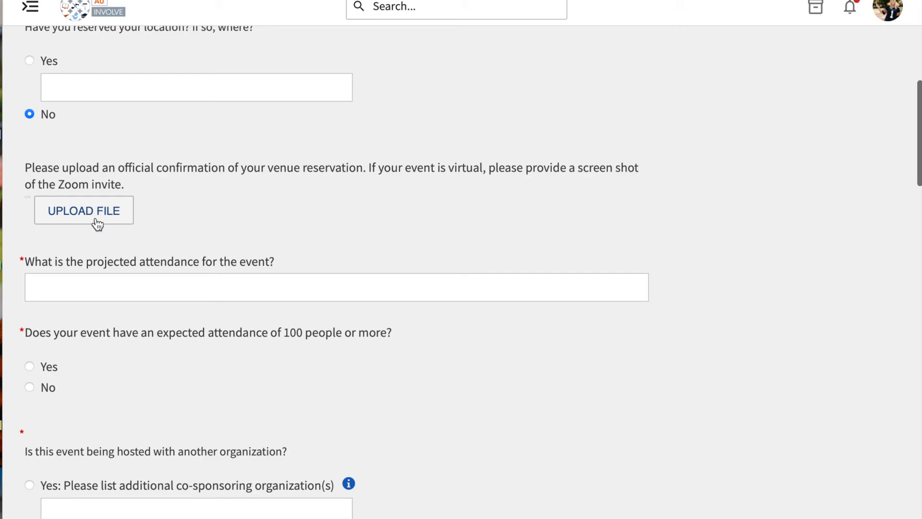
{"action": "left_click", "coordinate": [99, 281]}
{"action": "type", "text": "50"}
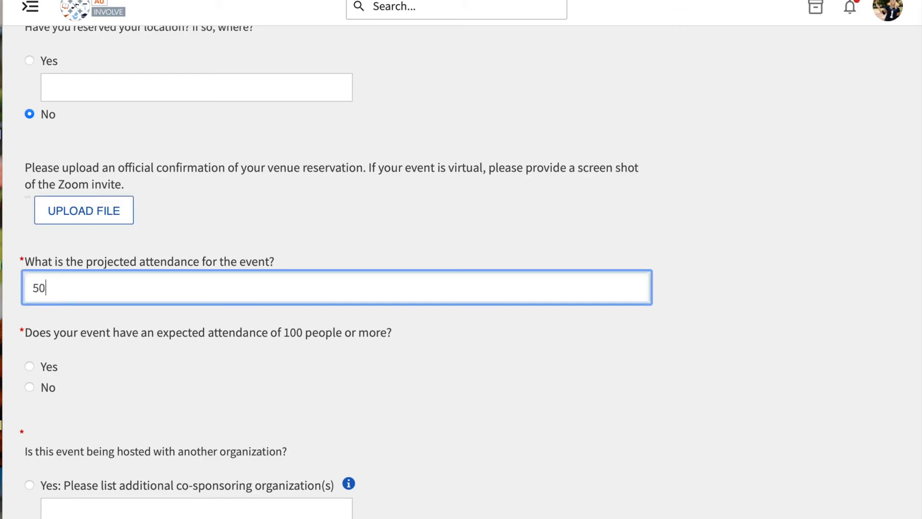
{"action": "left_click", "coordinate": [131, 369]}
{"action": "scroll", "coordinate": [132, 370], "scroll_direction": "down", "scroll_amount": 3}
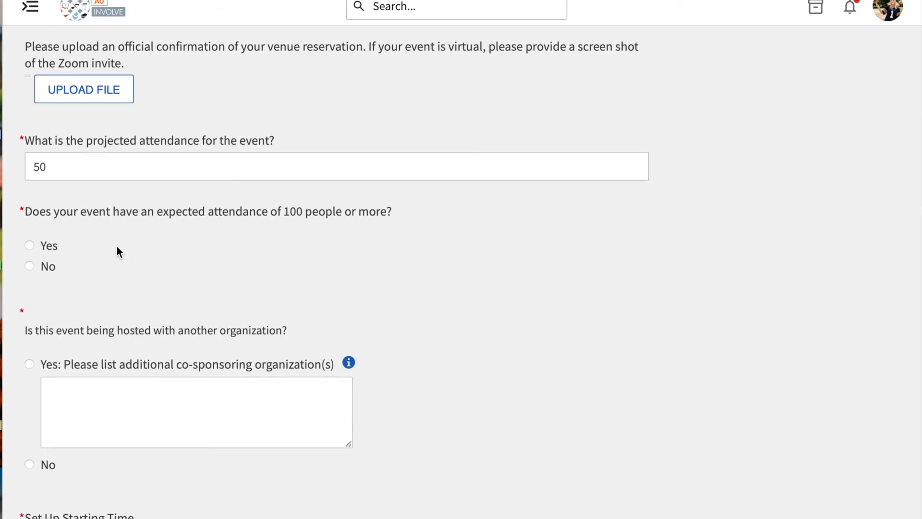
Answer that expected attendance is not 100 or more and that no other organization is co-hosting the event
{"action": "left_click", "coordinate": [45, 268]}
{"action": "scroll", "coordinate": [188, 278], "scroll_direction": "down", "scroll_amount": 3}
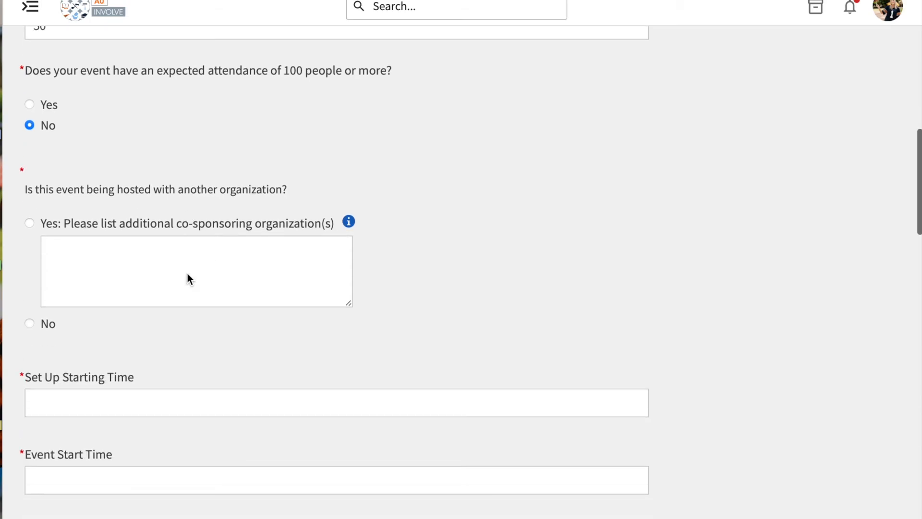
{"action": "left_click", "coordinate": [44, 332]}
Enter 10:00 as the set-up and event start times and 2:00 as the event end and clean-up finish times
{"action": "scroll", "coordinate": [241, 371], "scroll_direction": "down", "scroll_amount": 4}
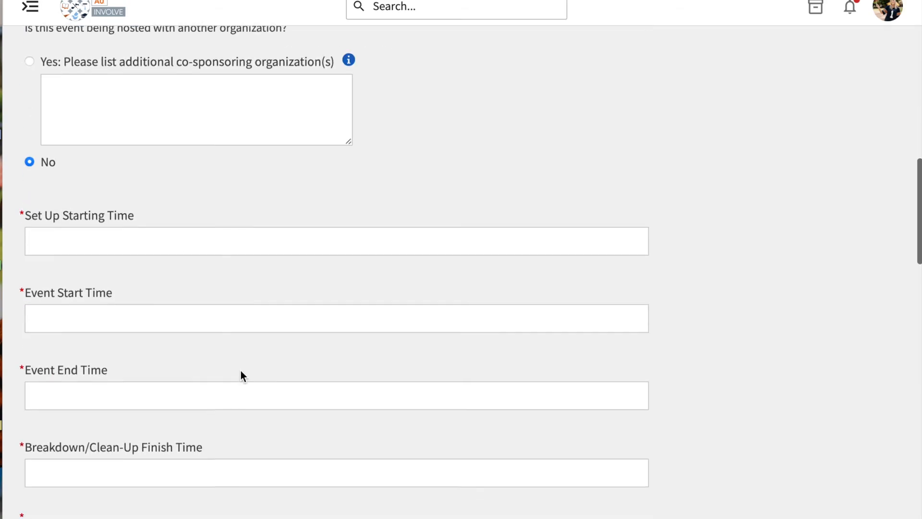
{"action": "left_click", "coordinate": [249, 223]}
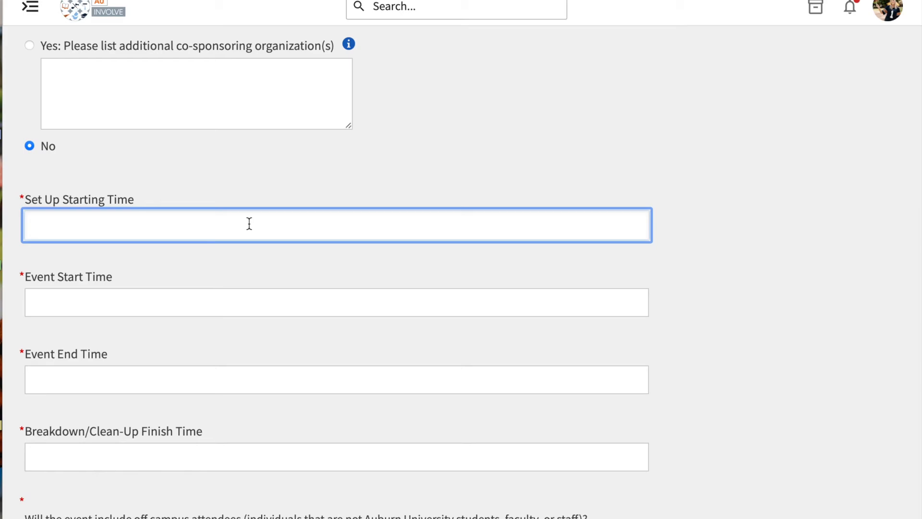
{"action": "type", "text": "10:00"}
{"action": "key", "text": "Tab"}
{"action": "type", "text": "10:00"}
{"action": "key", "text": "Tab"}
{"action": "type", "text": "2:00"}
{"action": "key", "text": "Tab"}
{"action": "type", "text": "2:00"}
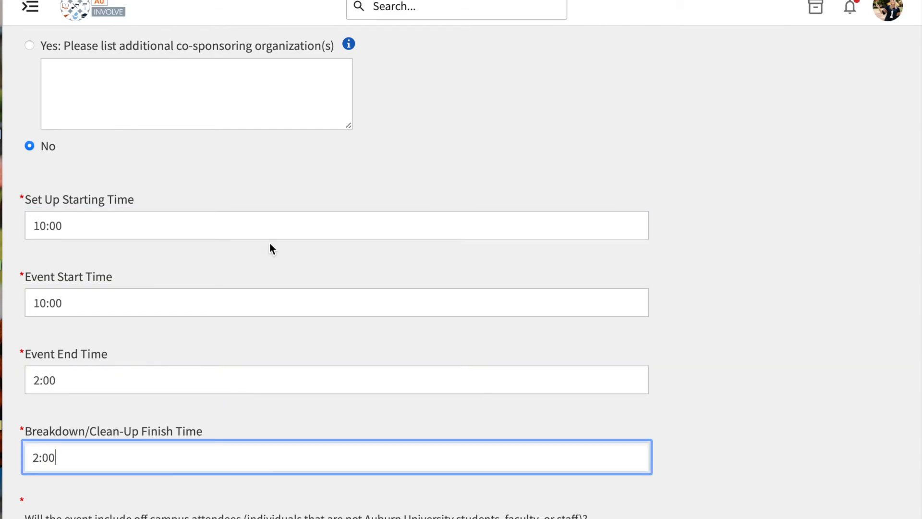
{"action": "left_click", "coordinate": [700, 353]}
Answer No to off-campus attendees, promotional materials, food or beverages, and alcohol at the event
{"action": "scroll", "coordinate": [700, 353], "scroll_direction": "down", "scroll_amount": 5}
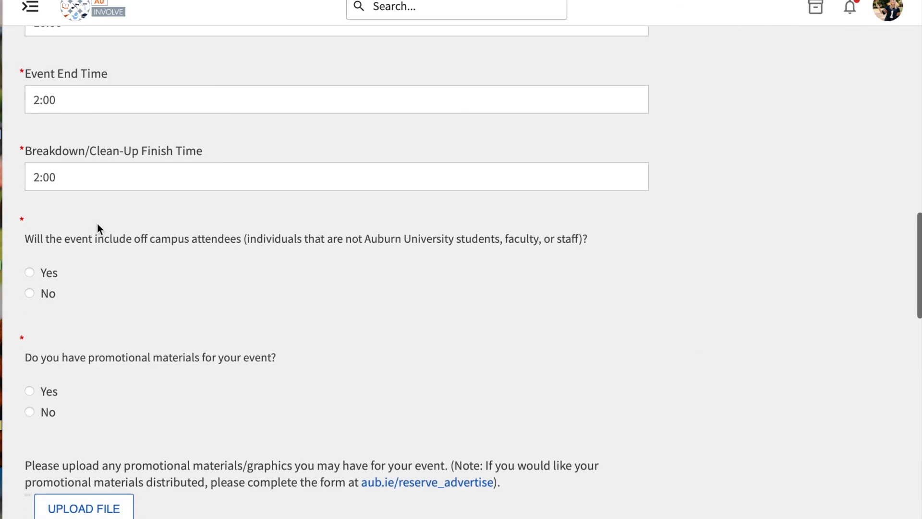
{"action": "left_click", "coordinate": [49, 303]}
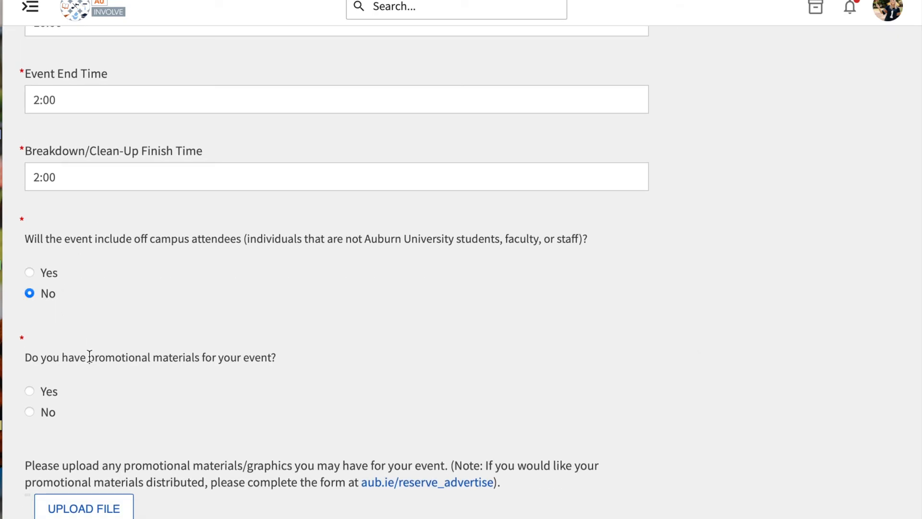
{"action": "left_click", "coordinate": [53, 412]}
{"action": "scroll", "coordinate": [198, 430], "scroll_direction": "down", "scroll_amount": 5}
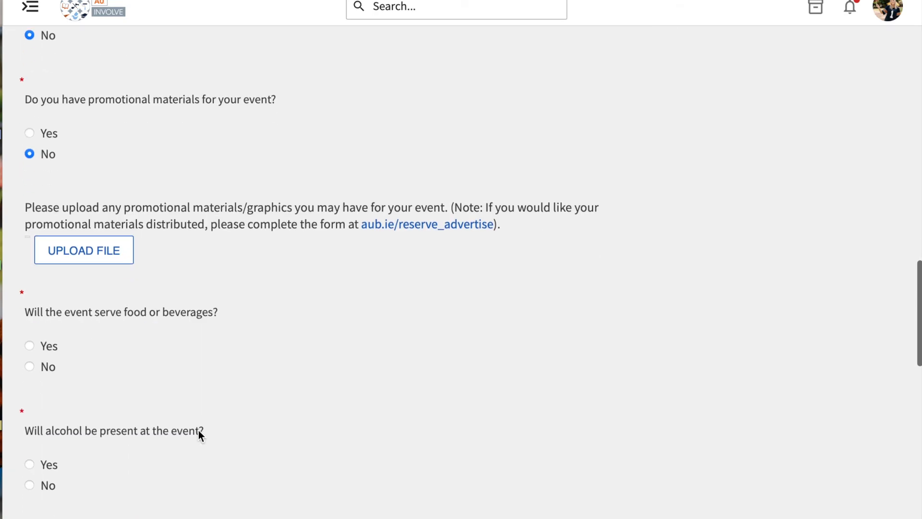
{"action": "left_click", "coordinate": [35, 370]}
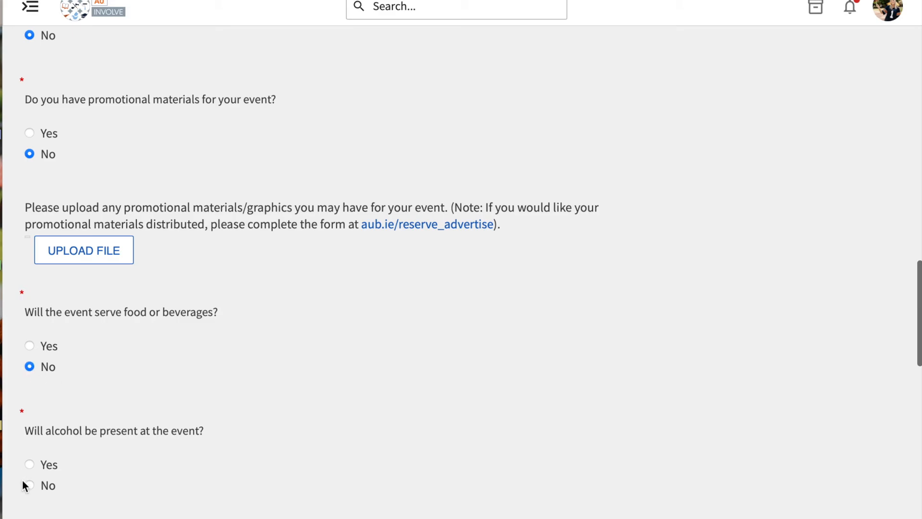
{"action": "left_click", "coordinate": [47, 488]}
Mark the event as open to others, and answer No to it being a competition and to sales, fundraising or philanthropy
{"action": "scroll", "coordinate": [50, 494], "scroll_direction": "down", "scroll_amount": 1}
{"action": "scroll", "coordinate": [50, 493], "scroll_direction": "down", "scroll_amount": 4}
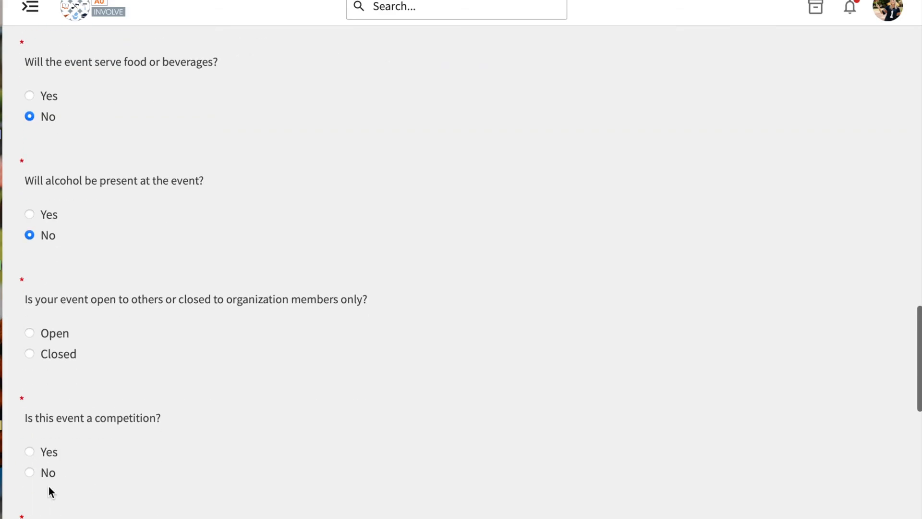
{"action": "left_click", "coordinate": [60, 341]}
{"action": "scroll", "coordinate": [292, 387], "scroll_direction": "down", "scroll_amount": 2}
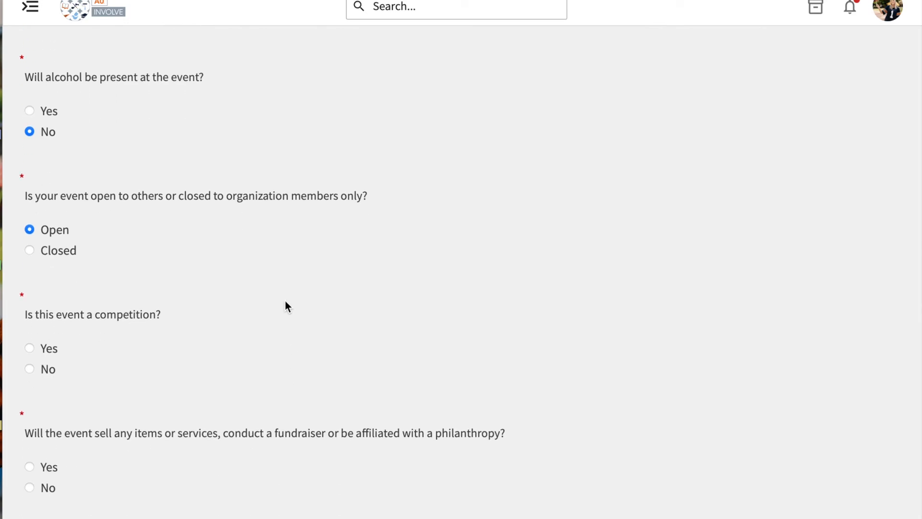
{"action": "scroll", "coordinate": [286, 302], "scroll_direction": "down", "scroll_amount": 2}
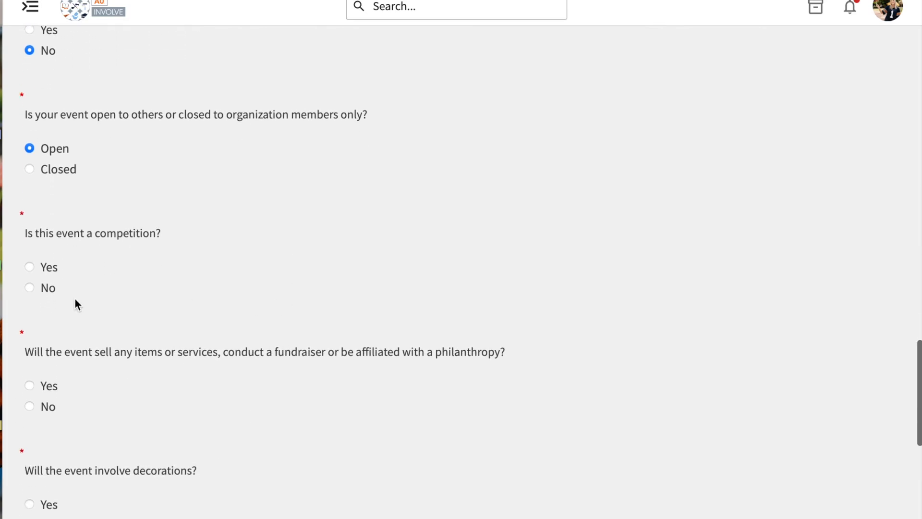
{"action": "left_click", "coordinate": [49, 290]}
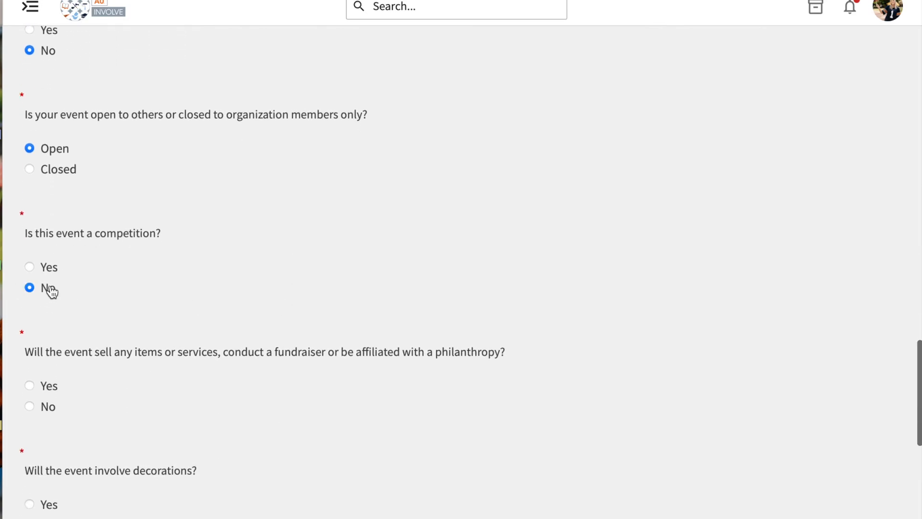
{"action": "left_click", "coordinate": [48, 407]}
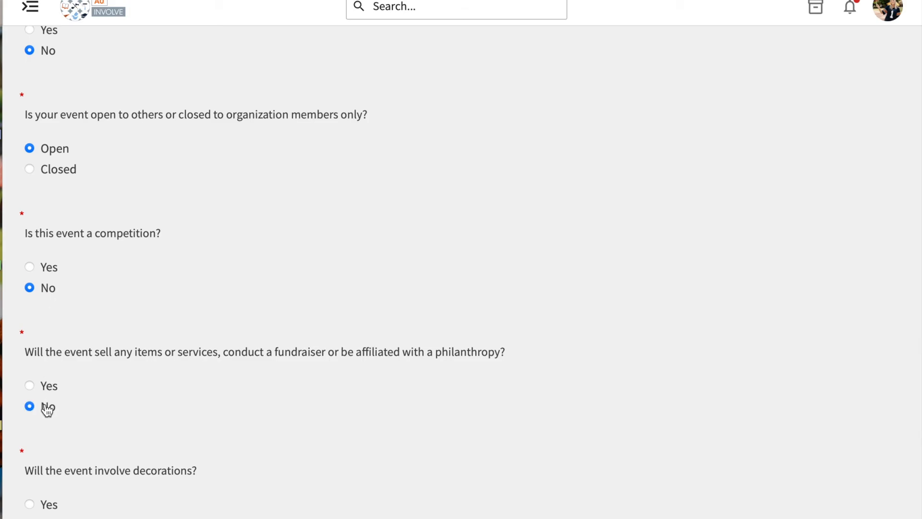
Answer No to decorations, music or amplified sound, involvement of minors, and outside vendors, contractors or exhibitors
{"action": "scroll", "coordinate": [158, 437], "scroll_direction": "down", "scroll_amount": 4}
{"action": "left_click", "coordinate": [55, 340]}
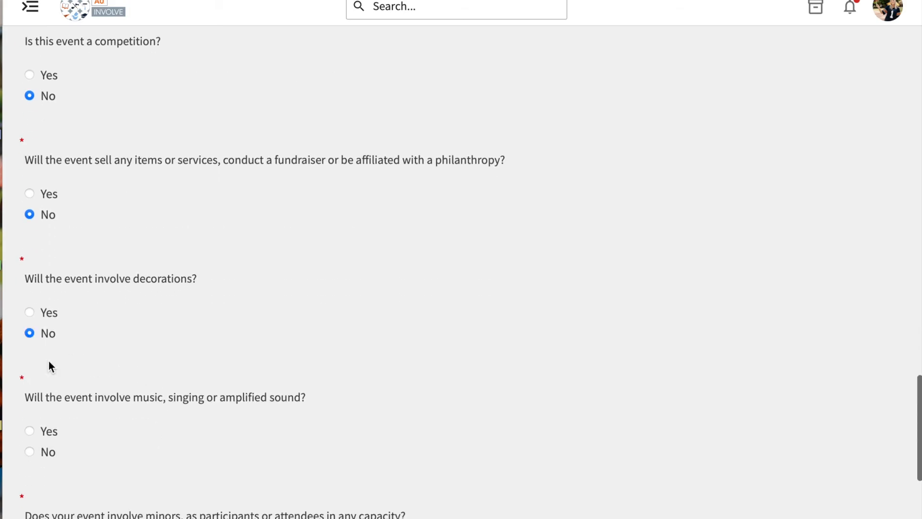
{"action": "left_click", "coordinate": [44, 461]}
{"action": "scroll", "coordinate": [42, 457], "scroll_direction": "down", "scroll_amount": 5}
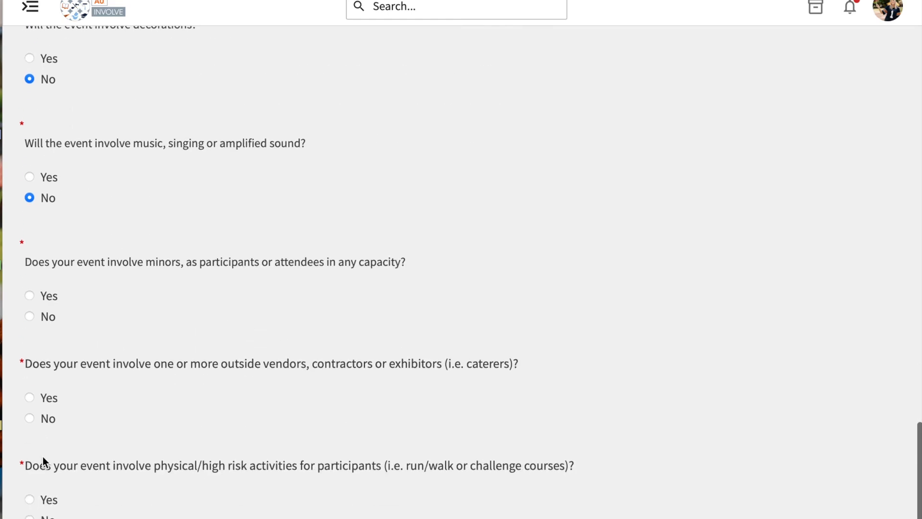
{"action": "left_click", "coordinate": [52, 325]}
{"action": "left_click", "coordinate": [52, 423]}
Answer No to high-risk activities and insurance or waivers, accept the Campus Event Planning System statement, and continue to Tabling Events
{"action": "scroll", "coordinate": [209, 424], "scroll_direction": "down", "scroll_amount": 4}
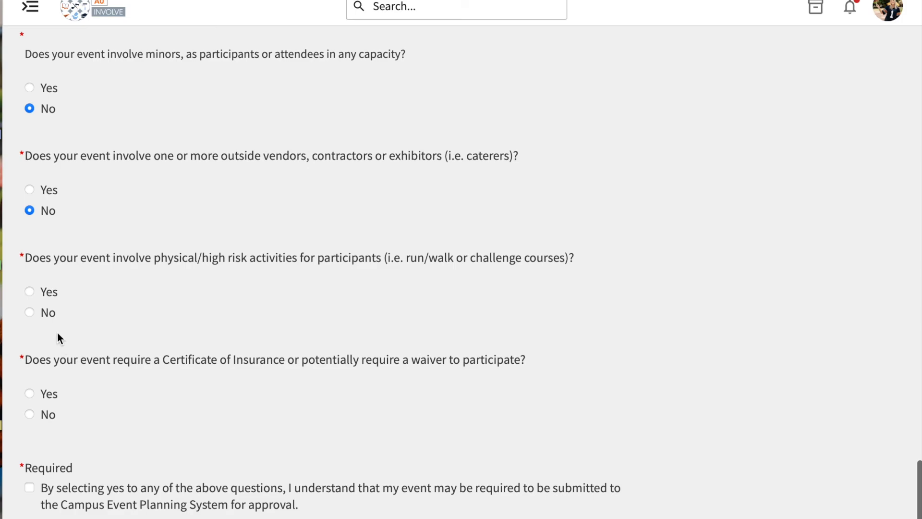
{"action": "left_click", "coordinate": [51, 319]}
{"action": "left_click", "coordinate": [48, 417]}
{"action": "left_click", "coordinate": [104, 491]}
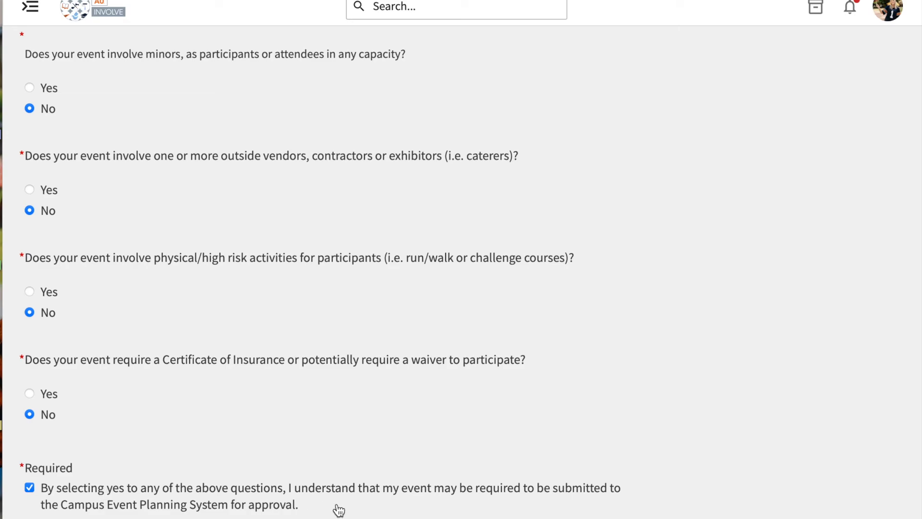
{"action": "scroll", "coordinate": [339, 510], "scroll_direction": "down", "scroll_amount": 1}
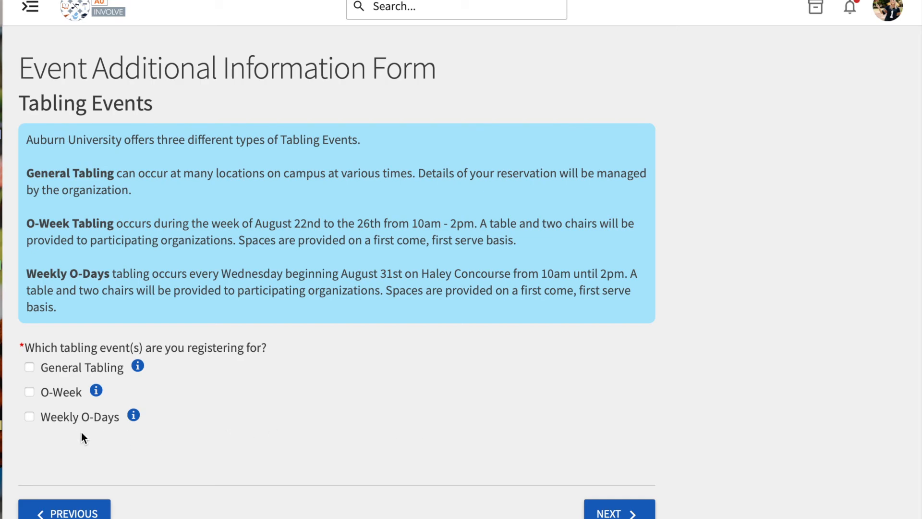
Register for Weekly O-Days tabling with August 31st as the participation day and continue to the Outdoor Campus Events page
{"action": "left_click", "coordinate": [57, 424]}
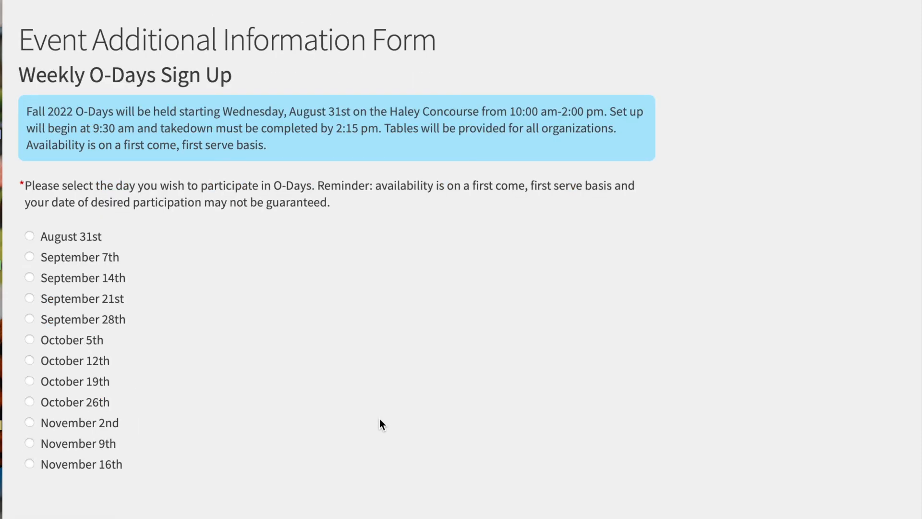
{"action": "scroll", "coordinate": [310, 425], "scroll_direction": "down", "scroll_amount": 1}
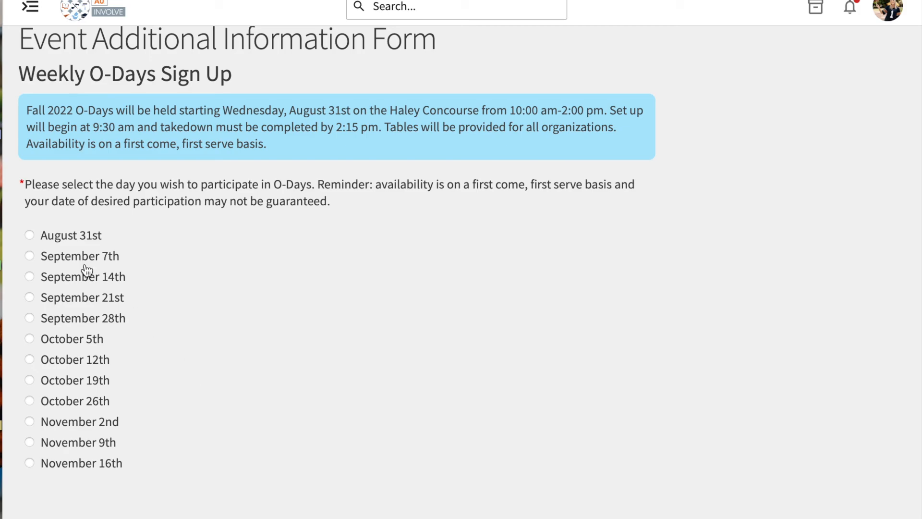
{"action": "left_click", "coordinate": [63, 240]}
{"action": "left_click", "coordinate": [68, 259]}
{"action": "left_click", "coordinate": [71, 279]}
{"action": "left_click", "coordinate": [72, 241]}
{"action": "scroll", "coordinate": [399, 238], "scroll_direction": "down", "scroll_amount": 1}
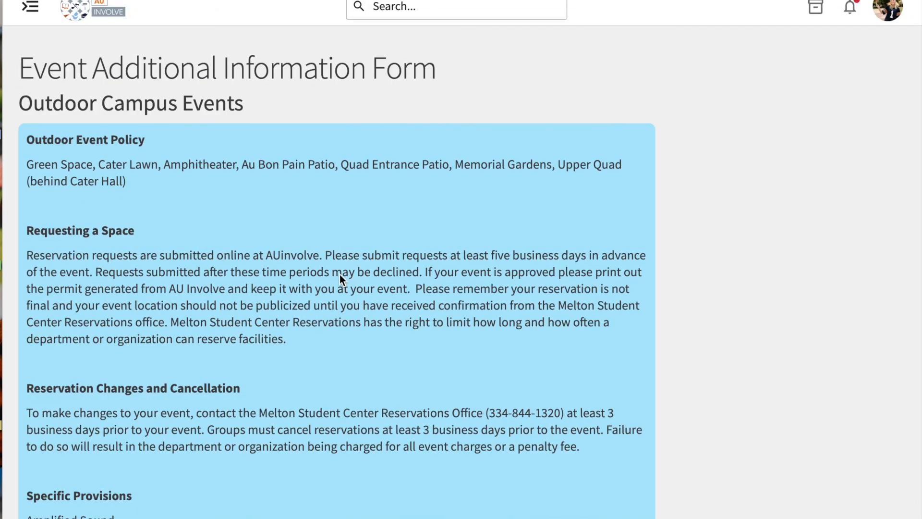
Acknowledge having read and understood the outdoor event policies and continue to the Mobile Check-in Info page
{"action": "scroll", "coordinate": [340, 274], "scroll_direction": "down", "scroll_amount": 3}
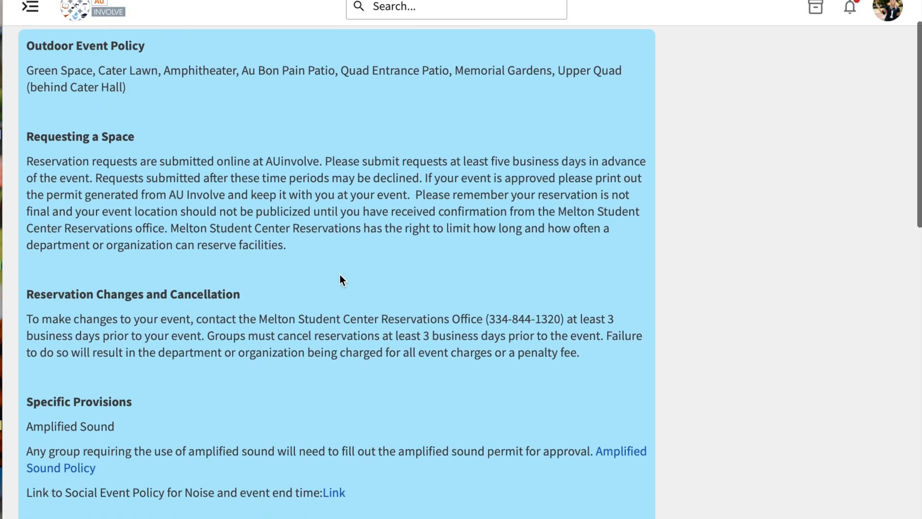
{"action": "scroll", "coordinate": [340, 275], "scroll_direction": "down", "scroll_amount": 8}
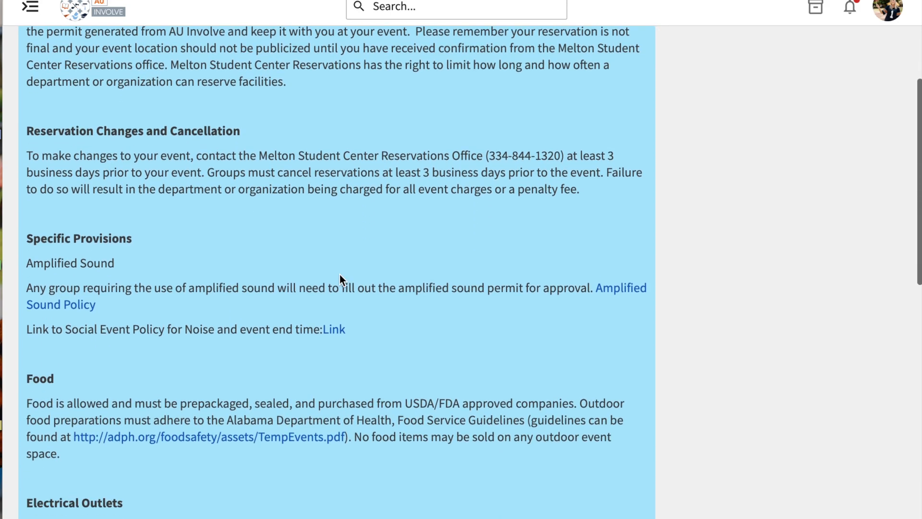
{"action": "scroll", "coordinate": [340, 275], "scroll_direction": "down", "scroll_amount": 10}
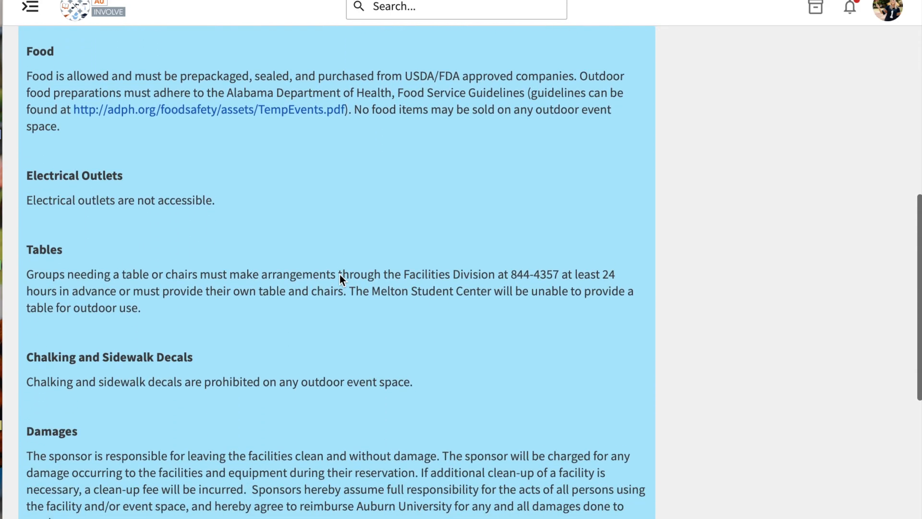
{"action": "scroll", "coordinate": [340, 278], "scroll_direction": "down", "scroll_amount": 3}
{"action": "scroll", "coordinate": [340, 276], "scroll_direction": "down", "scroll_amount": 3}
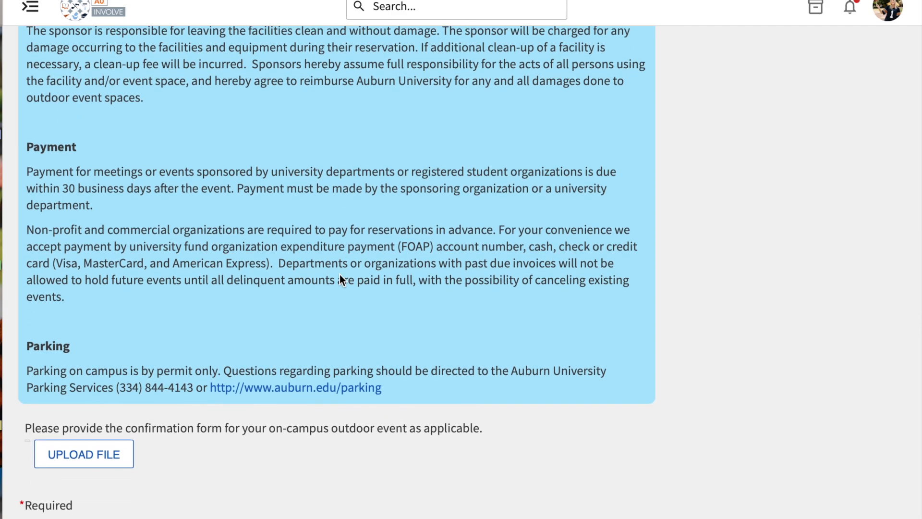
{"action": "scroll", "coordinate": [339, 278], "scroll_direction": "down", "scroll_amount": 2}
{"action": "left_click", "coordinate": [228, 457]}
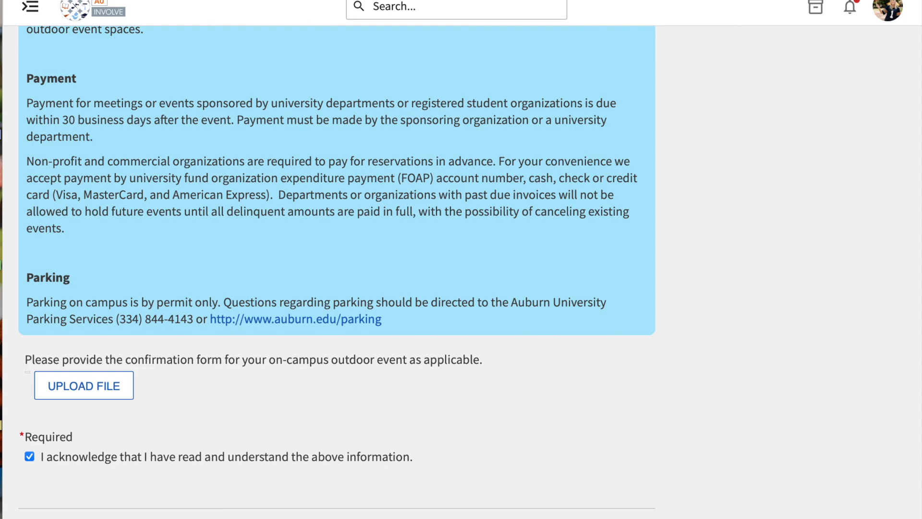
{"action": "key", "text": "Return"}
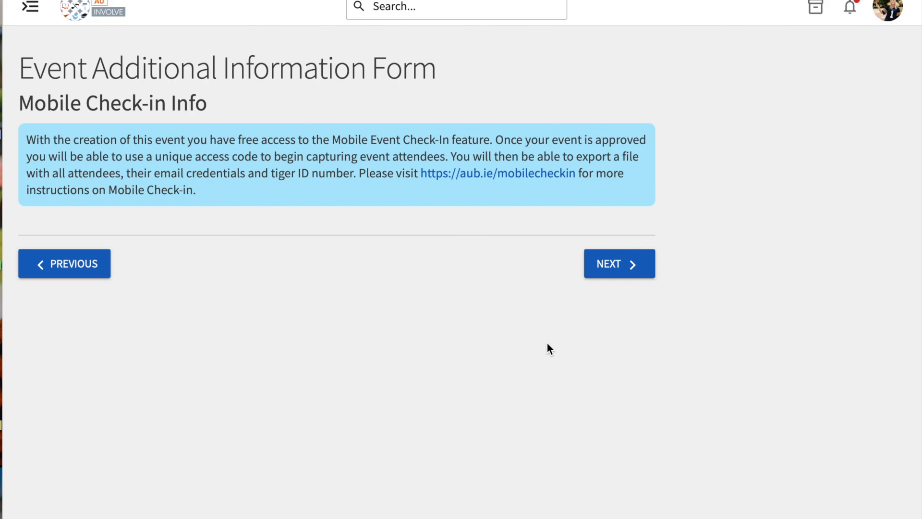
Continue past the mobile check-in information to the Review Event Submission page and look over its sections and submission options
{"action": "left_click", "coordinate": [631, 261]}
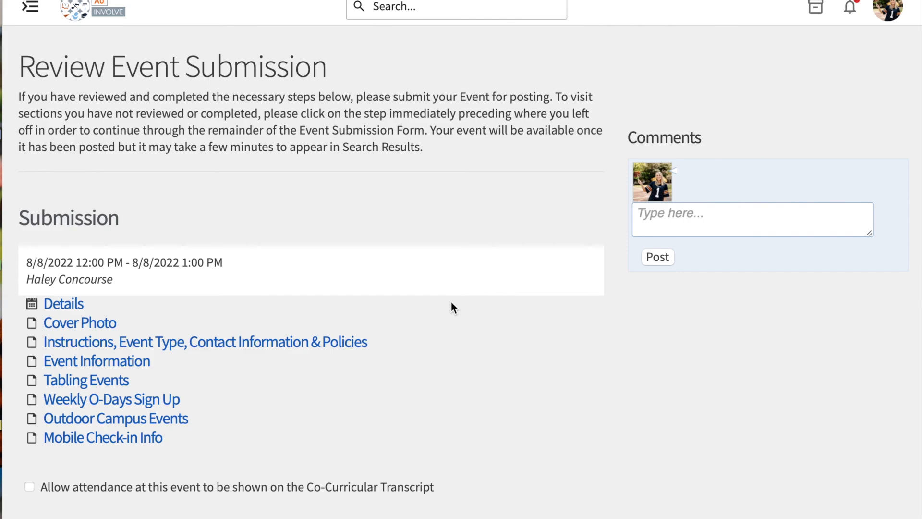
{"action": "scroll", "coordinate": [451, 303], "scroll_direction": "down", "scroll_amount": 2}
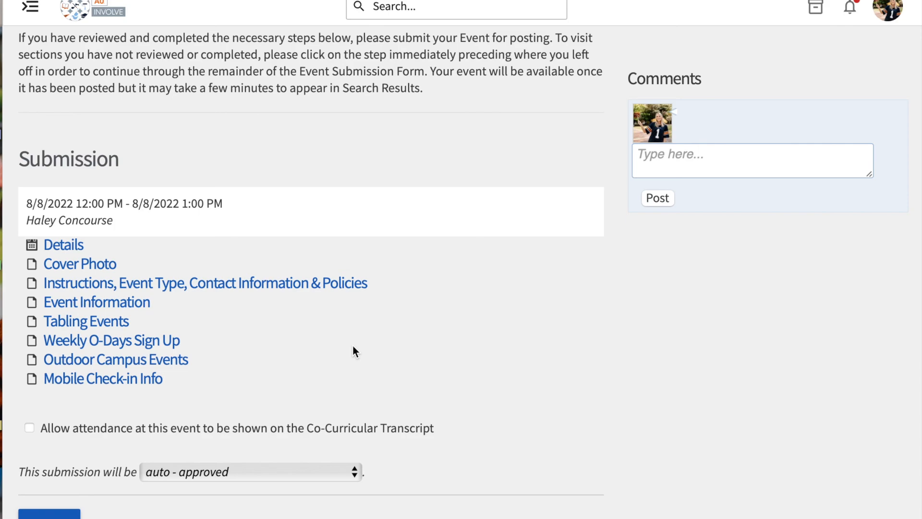
{"action": "scroll", "coordinate": [353, 347], "scroll_direction": "down", "scroll_amount": 1}
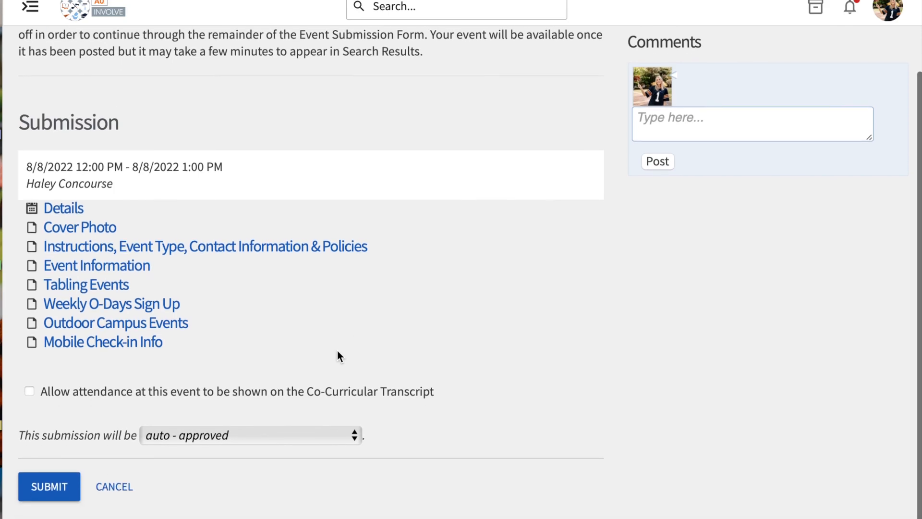